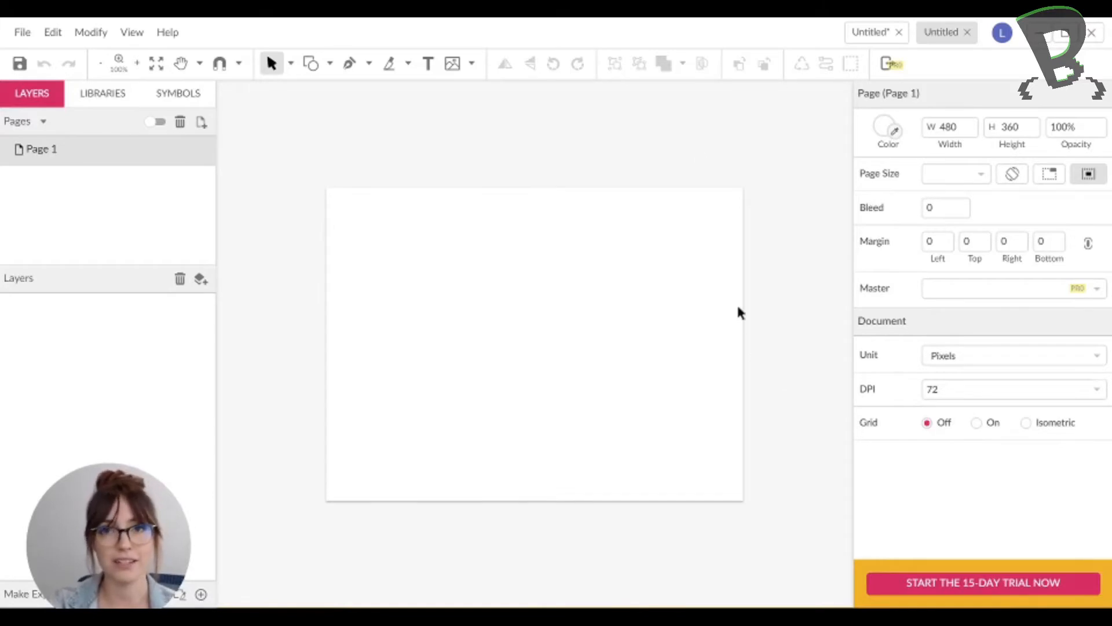
Step: Add a new layer and name it "background"
{"action": "left_click", "coordinate": [201, 280]}
{"action": "left_click", "coordinate": [59, 307]}
{"action": "left_click", "coordinate": [59, 307]}
{"action": "double_click", "coordinate": [60, 308]}
{"action": "type", "text": "background"}
{"action": "left_click", "coordinate": [249, 324]}
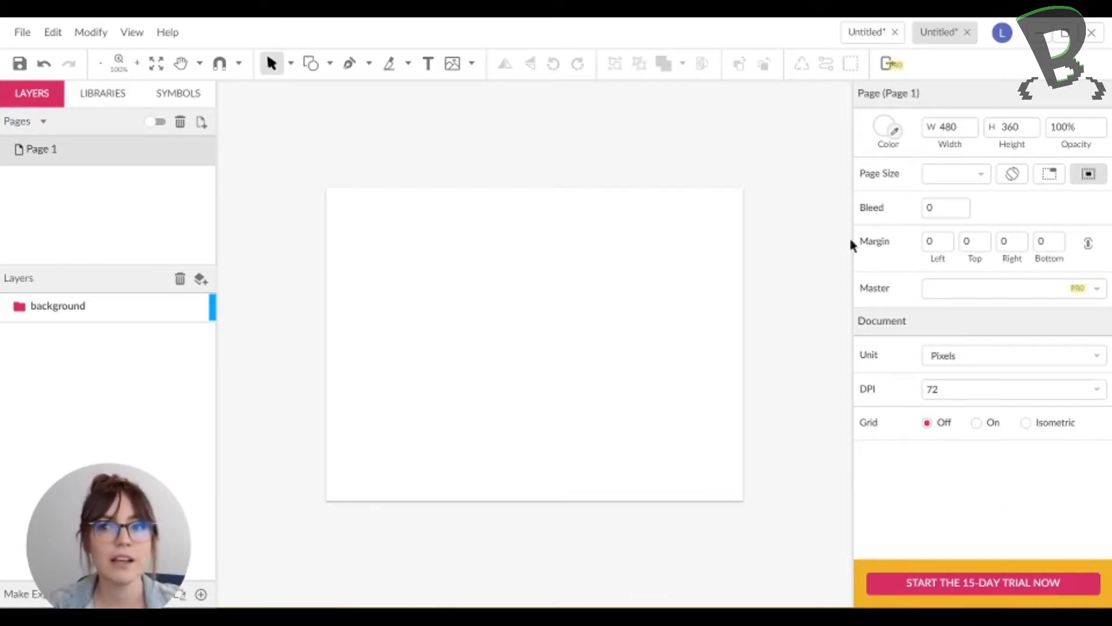
Step: Turn on snapping and draw a 480 by 360 px rectangle covering the whole page
{"action": "left_click", "coordinate": [330, 63]}
{"action": "left_click", "coordinate": [344, 110]}
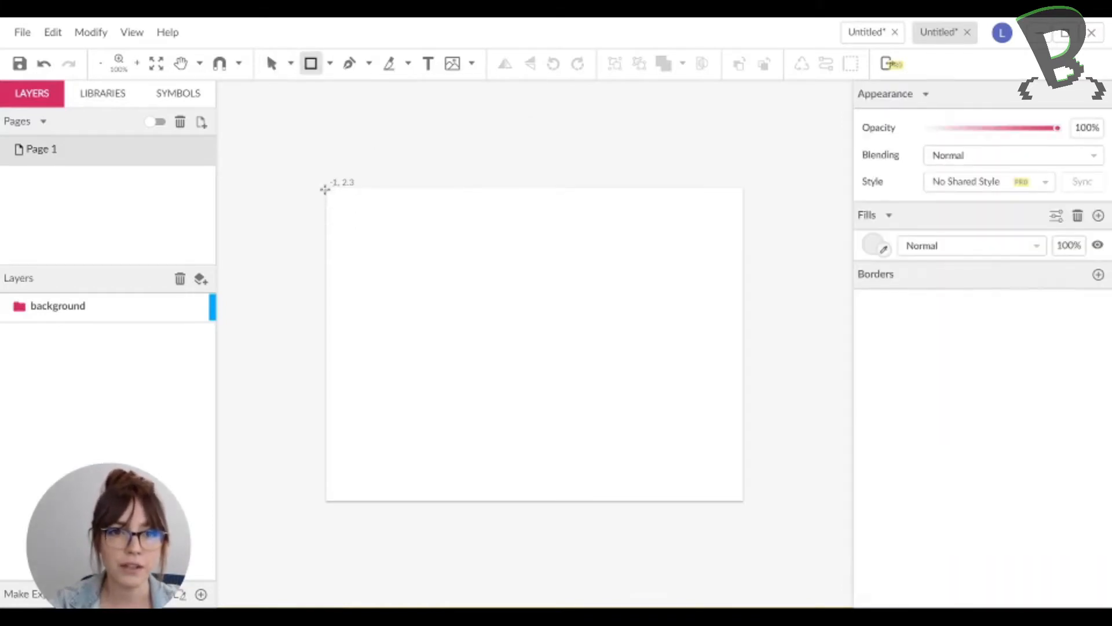
{"action": "left_click", "coordinate": [219, 63]}
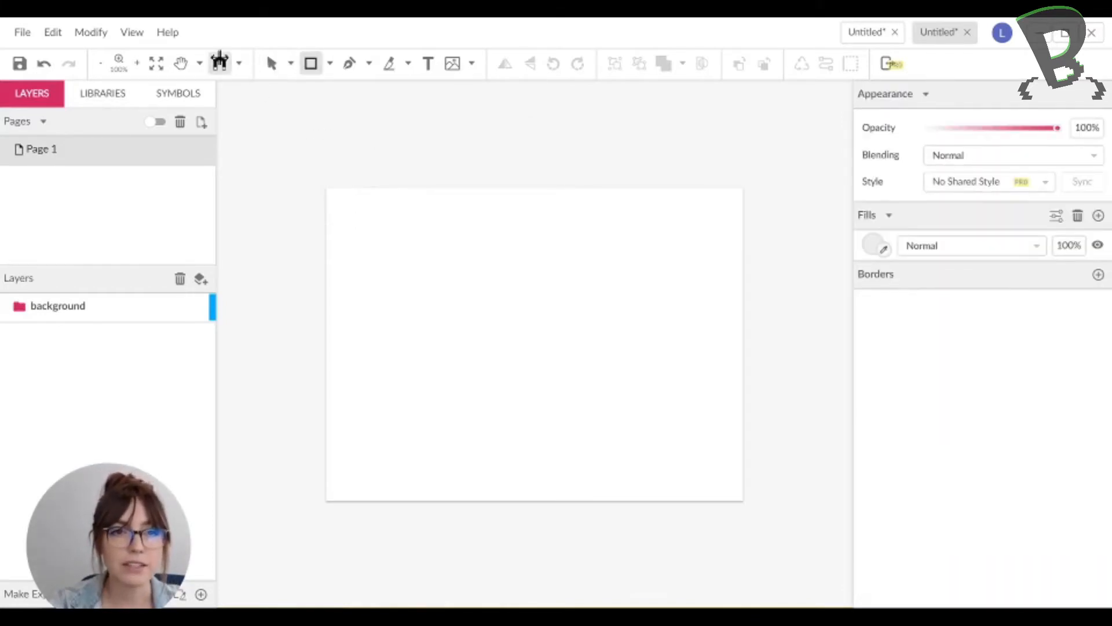
{"action": "left_click", "coordinate": [326, 189]}
{"action": "left_click", "coordinate": [311, 65]}
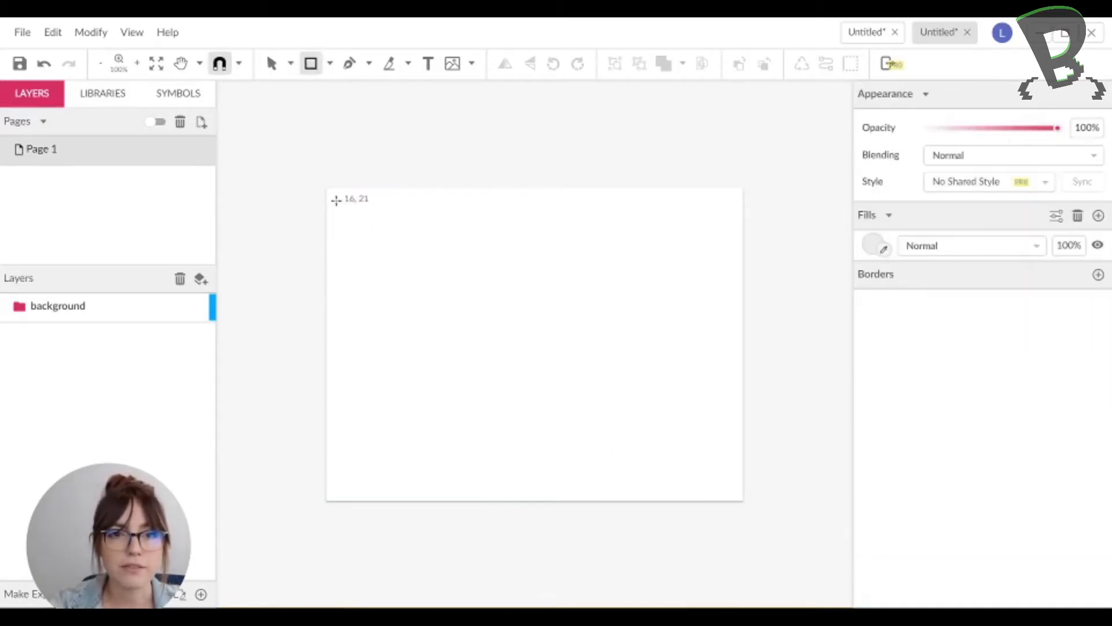
{"action": "left_click_drag", "start_coordinate": [327, 188], "coordinate": [743, 503]}
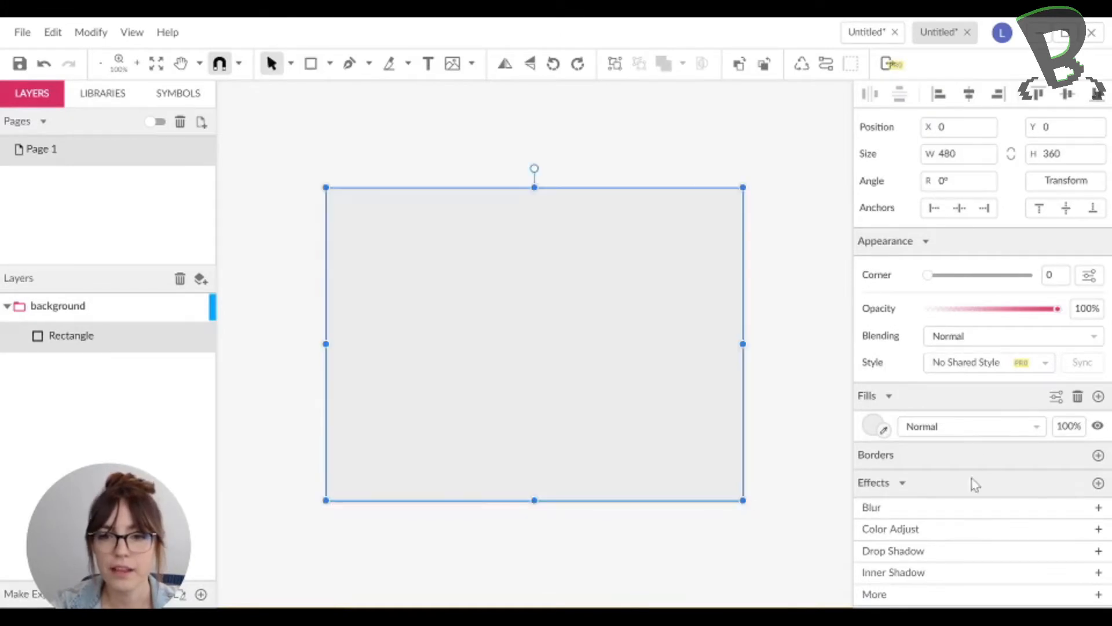
Step: Fill the page-sized rectangle with light blue
{"action": "left_click", "coordinate": [874, 427]}
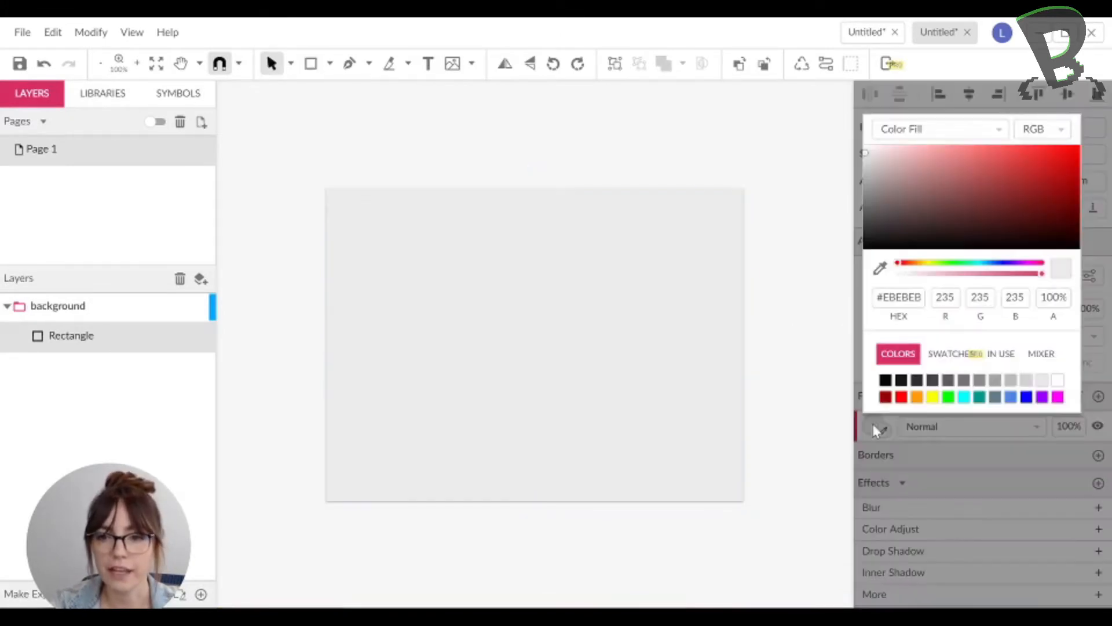
{"action": "left_click", "coordinate": [963, 397]}
{"action": "left_click_drag", "start_coordinate": [937, 169], "coordinate": [926, 137]}
{"action": "left_click", "coordinate": [977, 262]}
{"action": "left_click", "coordinate": [800, 244]}
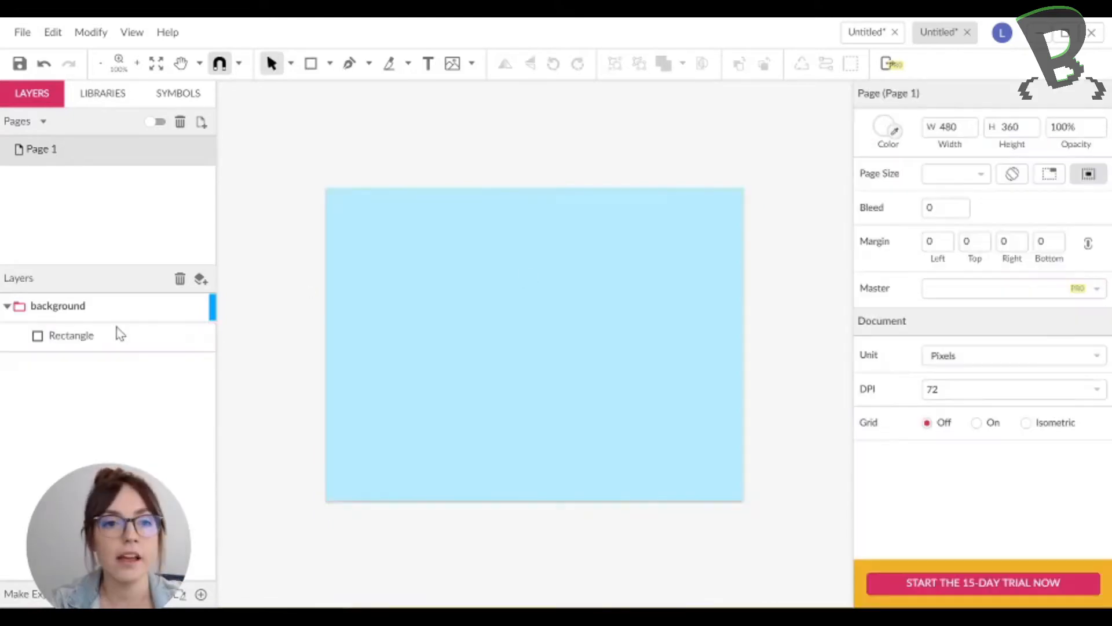
Step: Rename the blue rectangle as "sky"
{"action": "double_click", "coordinate": [82, 343]}
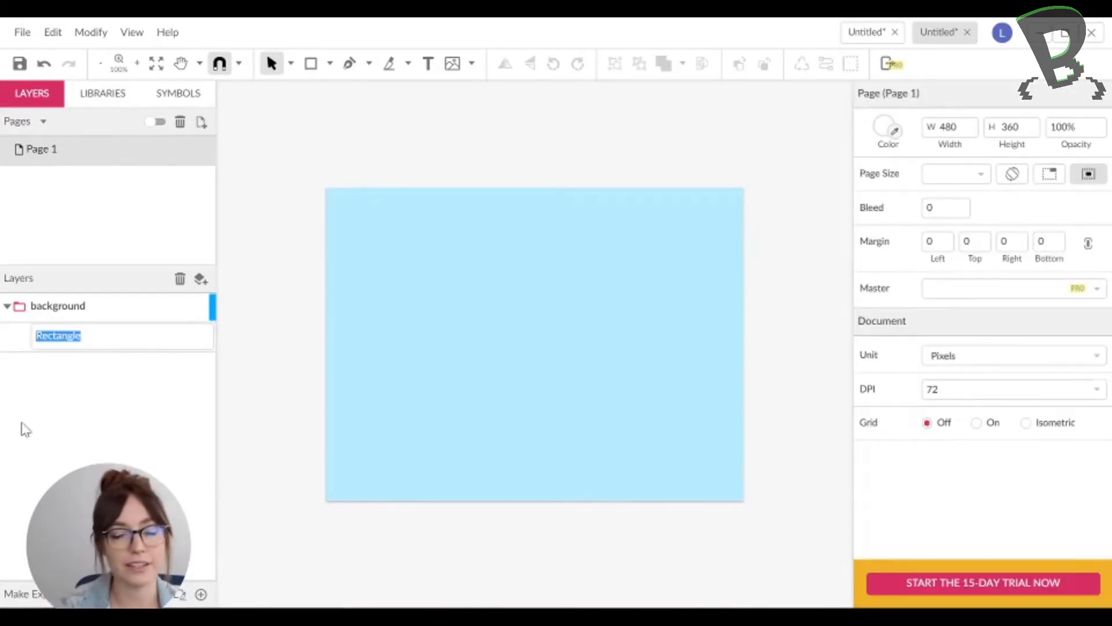
{"action": "type", "text": "skuy"}
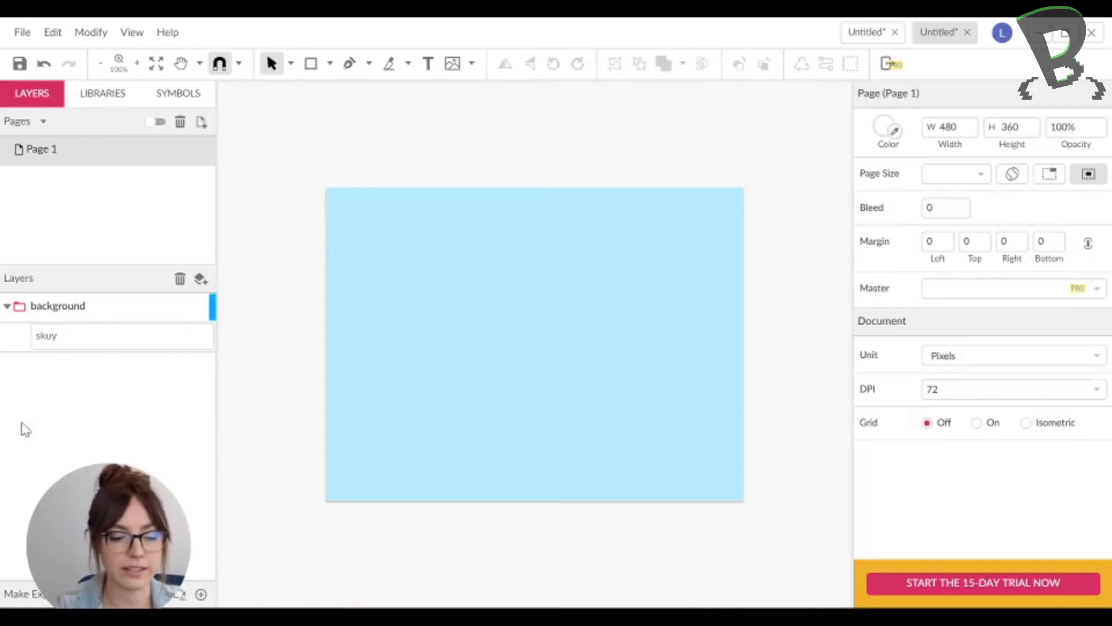
{"action": "key", "text": "Return"}
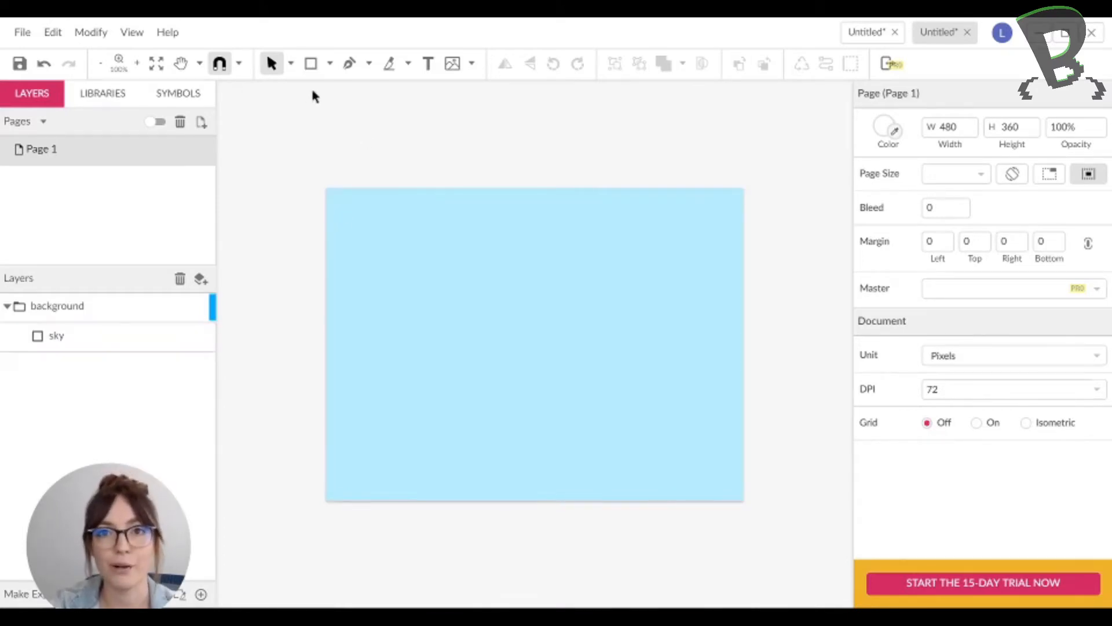
Step: Draw a closed, straight-edged cloud outline with three peaks, about 204 by 135 px, over the page's upper-left corner using the Pen tool
{"action": "left_click", "coordinate": [349, 64]}
{"action": "left_click", "coordinate": [268, 280]}
{"action": "left_click", "coordinate": [436, 208]}
{"action": "left_click", "coordinate": [383, 241]}
{"action": "left_click", "coordinate": [340, 164]}
{"action": "left_click", "coordinate": [302, 229]}
{"action": "left_click", "coordinate": [278, 208]}
{"action": "left_click", "coordinate": [269, 280]}
Step: Round the cloud's three peaks by converting their anchor points to curved joints and adjusting the curve handles
{"action": "left_click", "coordinate": [291, 63]}
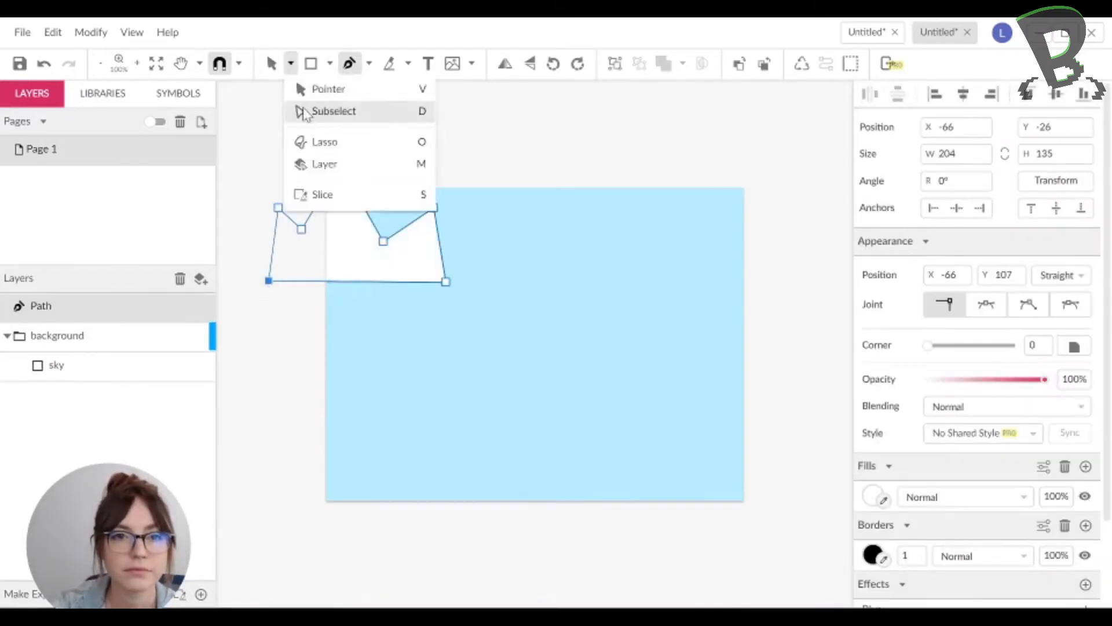
{"action": "left_click", "coordinate": [334, 110]}
{"action": "left_click", "coordinate": [278, 208]}
{"action": "left_click", "coordinate": [340, 165], "text": "shift"}
{"action": "left_click", "coordinate": [434, 208], "text": "shift"}
{"action": "left_click", "coordinate": [986, 305]}
{"action": "left_click", "coordinate": [253, 212]}
{"action": "left_click", "coordinate": [278, 214]}
{"action": "left_click", "coordinate": [278, 208]}
{"action": "left_click_drag", "start_coordinate": [292, 214], "coordinate": [255, 231]}
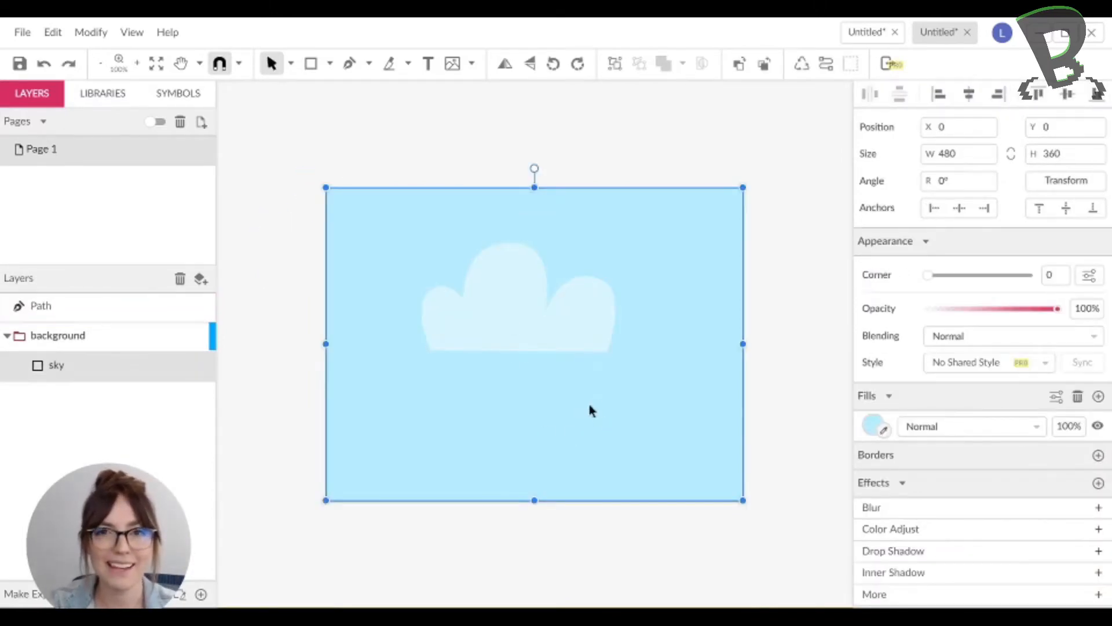
Step: Lock the sky rectangle against editing
{"action": "key", "text": "Escape"}
{"action": "left_click", "coordinate": [103, 373]}
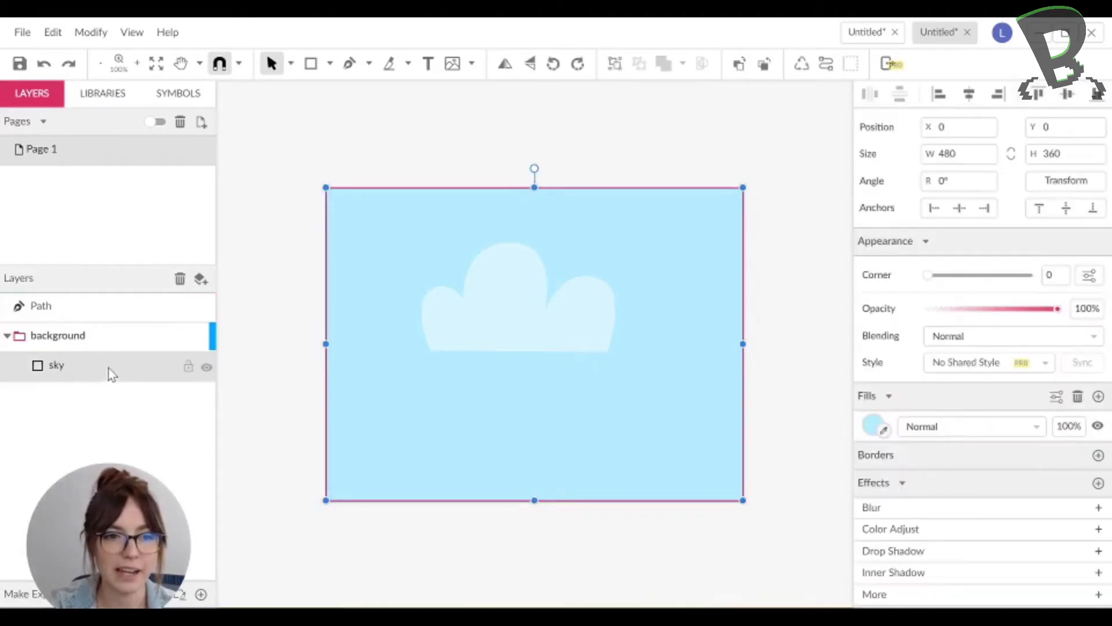
{"action": "left_click", "coordinate": [189, 366]}
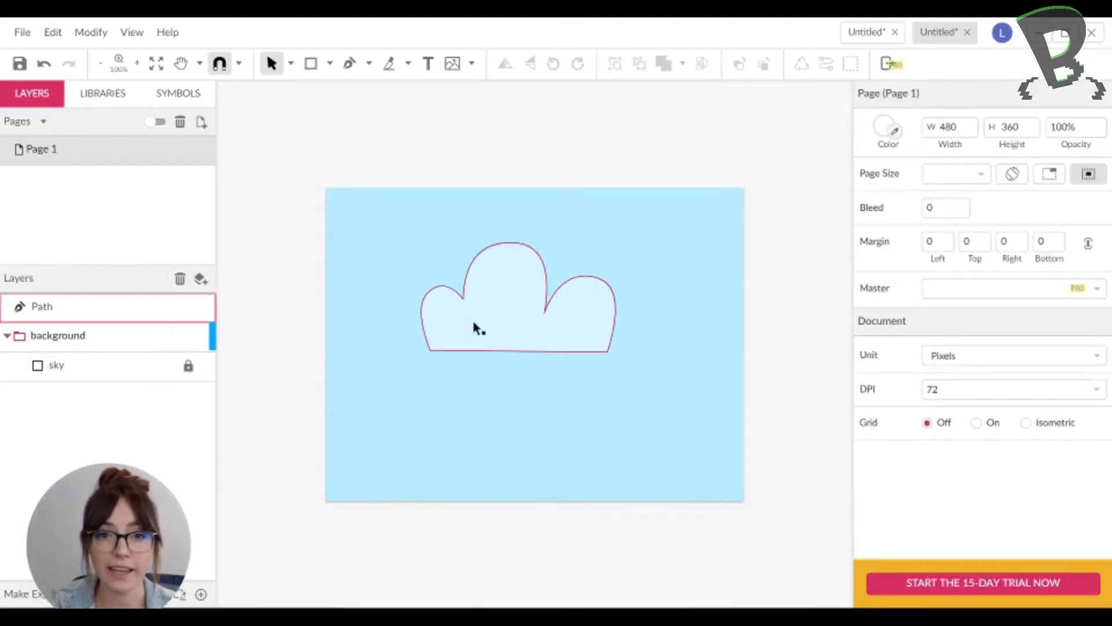
Step: Move the cloud to the page's upper-right area so it overhangs the right edge, at about X 302.5, Y 35
{"action": "left_click_drag", "start_coordinate": [519, 354], "coordinate": [593, 333]}
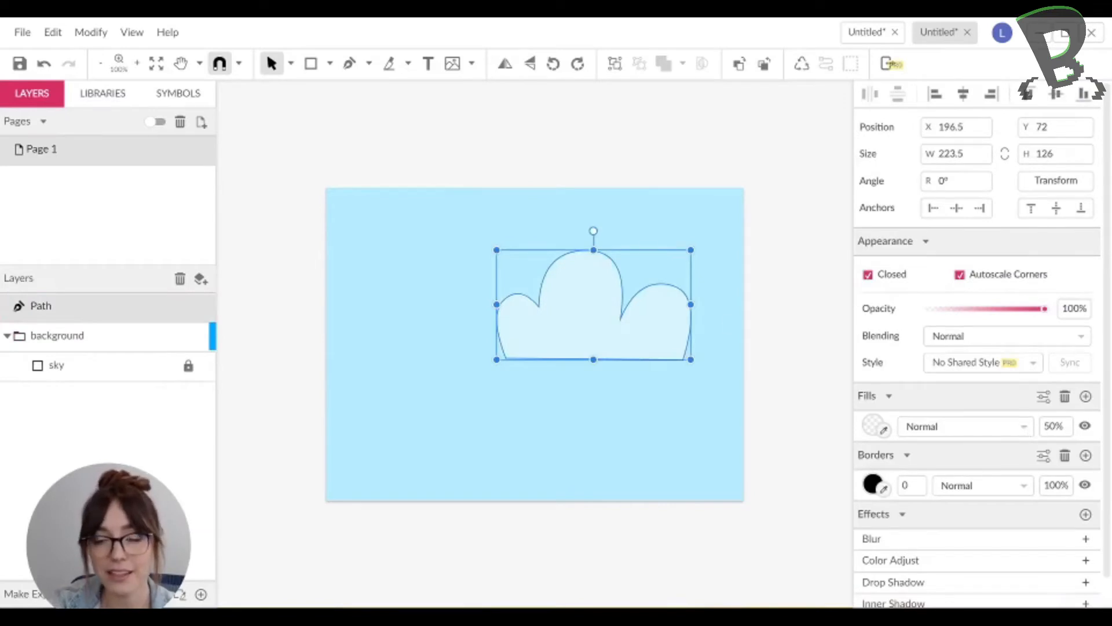
{"action": "left_click_drag", "start_coordinate": [573, 330], "coordinate": [676, 306]}
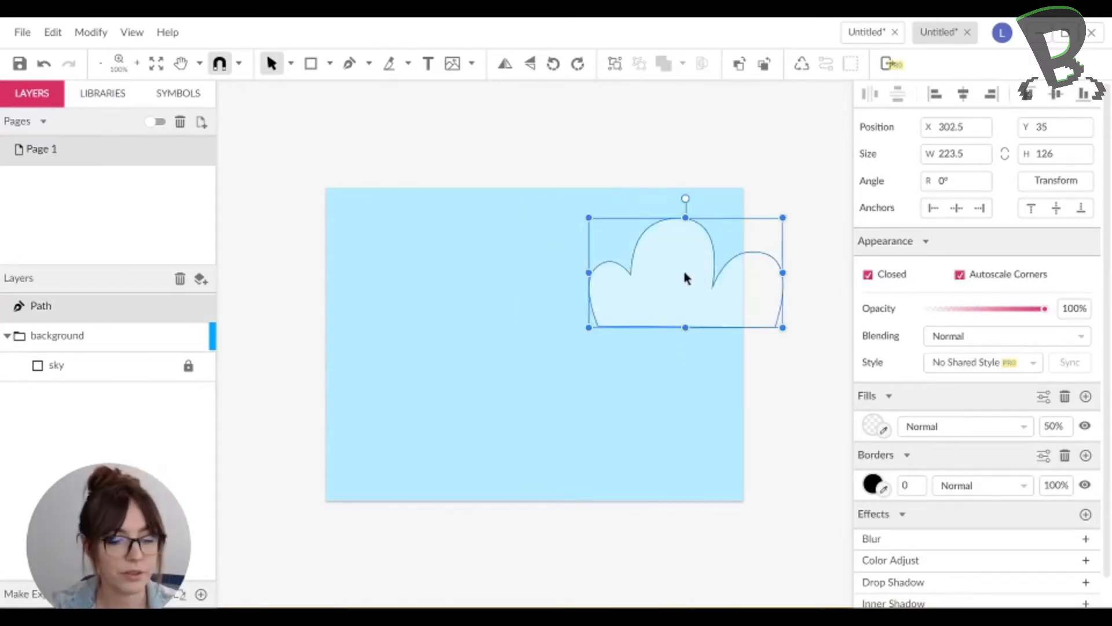
Step: Duplicate the cloud, place the copy in the left half of the sky and scale it down
{"action": "key", "text": "ctrl+d"}
{"action": "left_click_drag", "start_coordinate": [680, 276], "coordinate": [447, 304]}
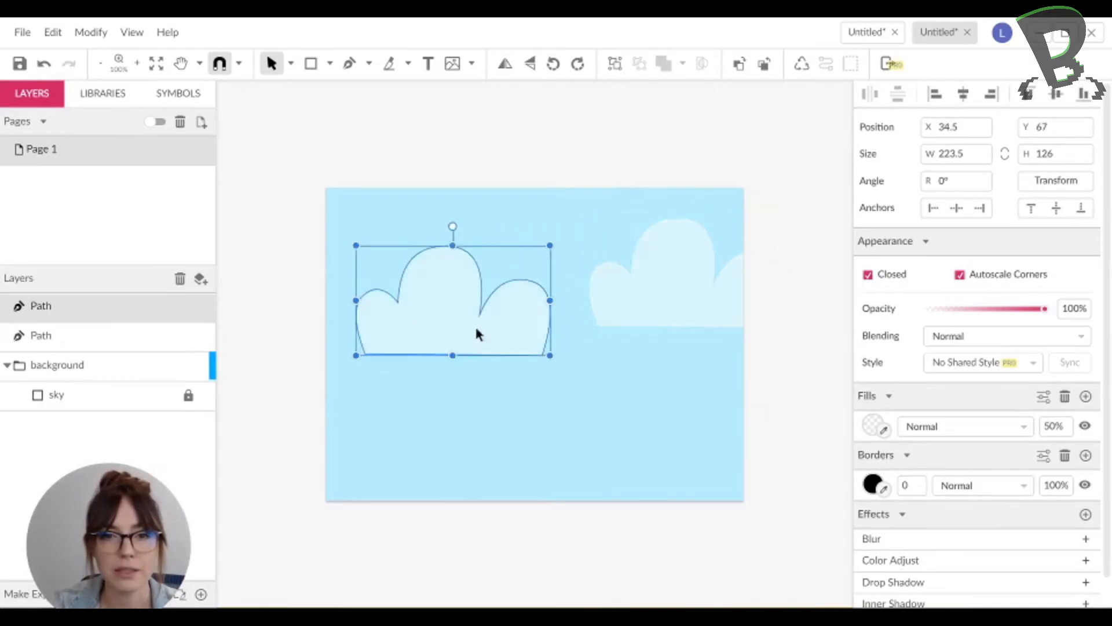
{"action": "left_click_drag", "start_coordinate": [542, 348], "coordinate": [506, 325]}
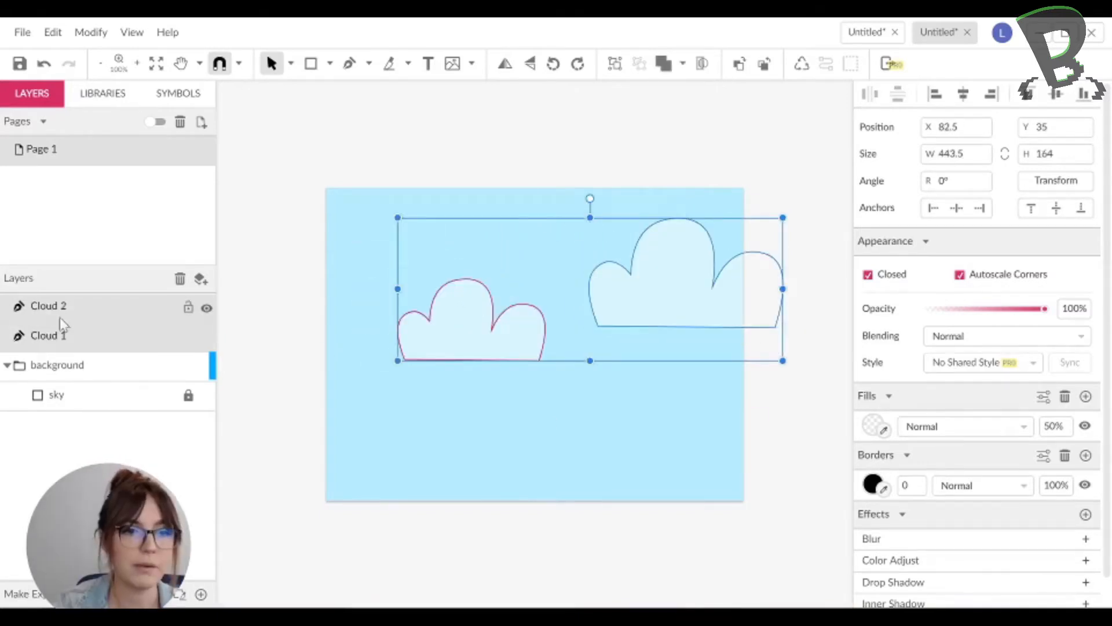
Step: Move Cloud 1 and Cloud 2 into the background layer above the sky and lock that layer
{"action": "left_click_drag", "start_coordinate": [63, 322], "coordinate": [84, 371]}
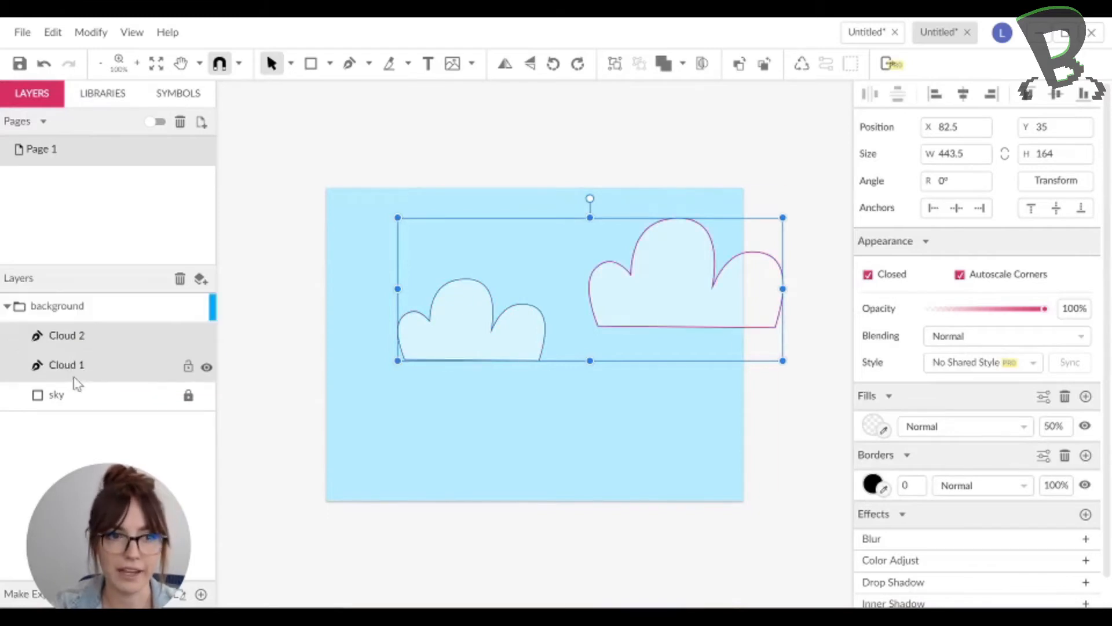
{"action": "left_click", "coordinate": [6, 307]}
{"action": "left_click", "coordinate": [6, 306]}
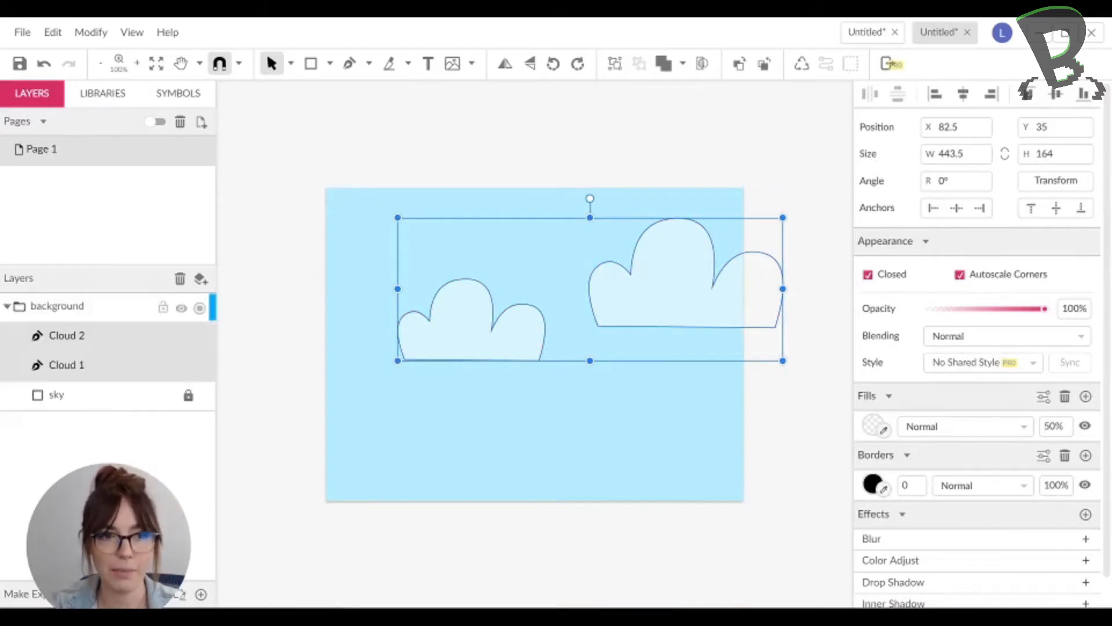
{"action": "key", "text": "Escape"}
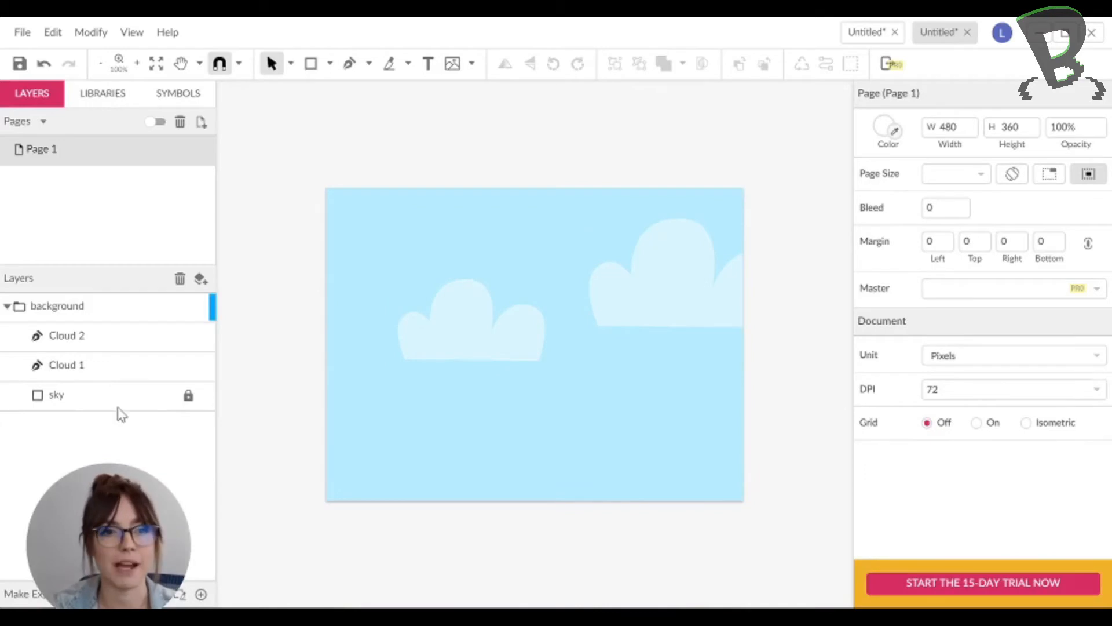
{"action": "left_click", "coordinate": [163, 308]}
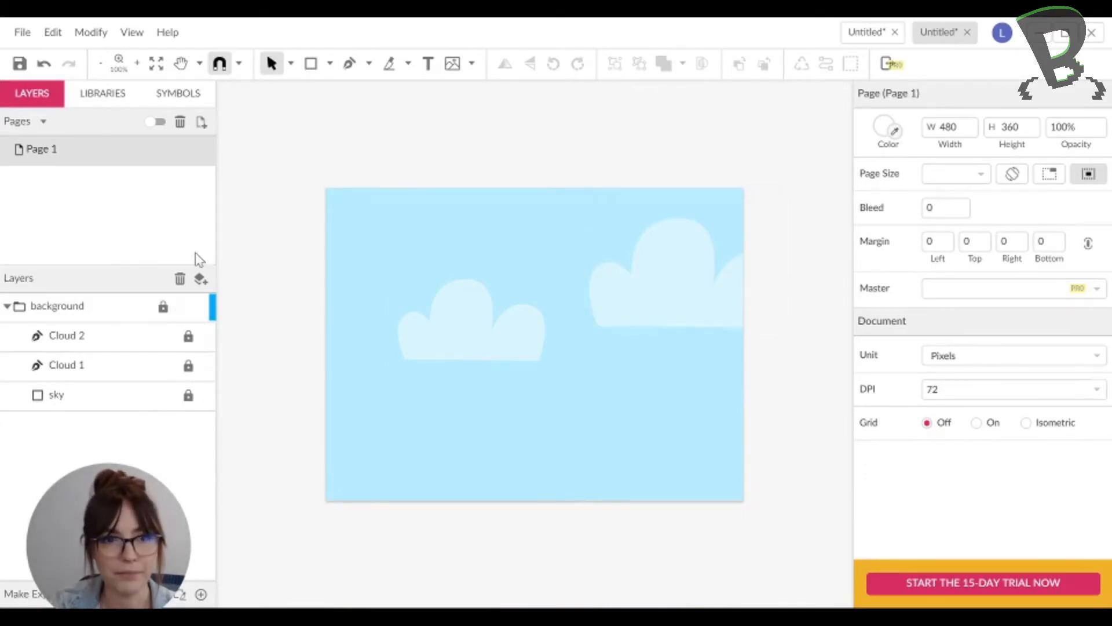
Step: Add another layer above the background and name it "mid ground"
{"action": "left_click", "coordinate": [201, 279]}
{"action": "double_click", "coordinate": [55, 306]}
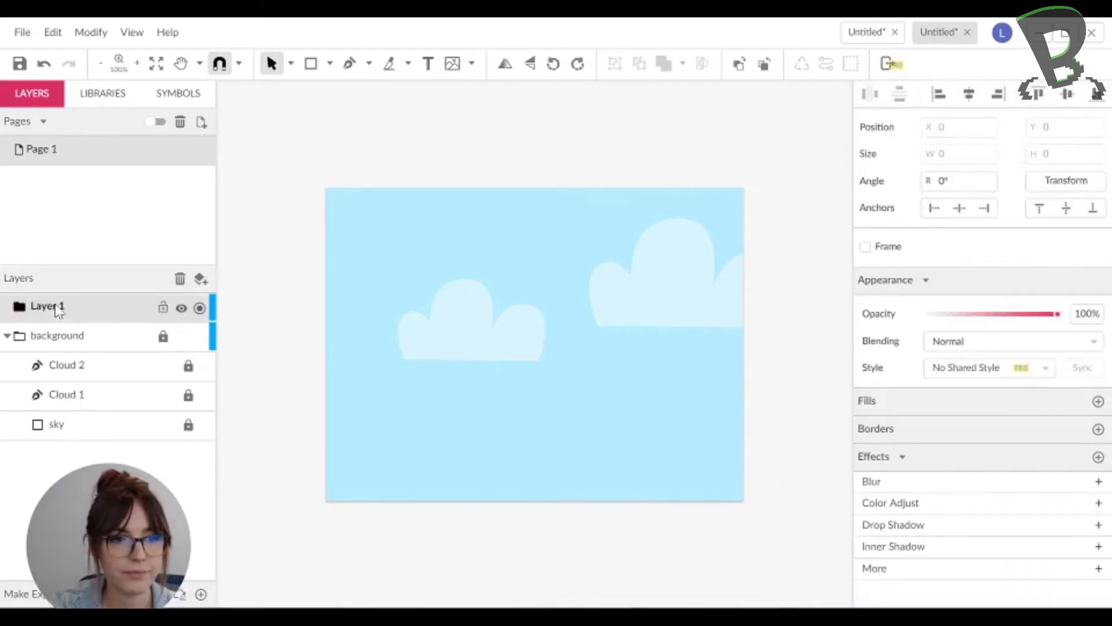
{"action": "type", "text": "mid ground"}
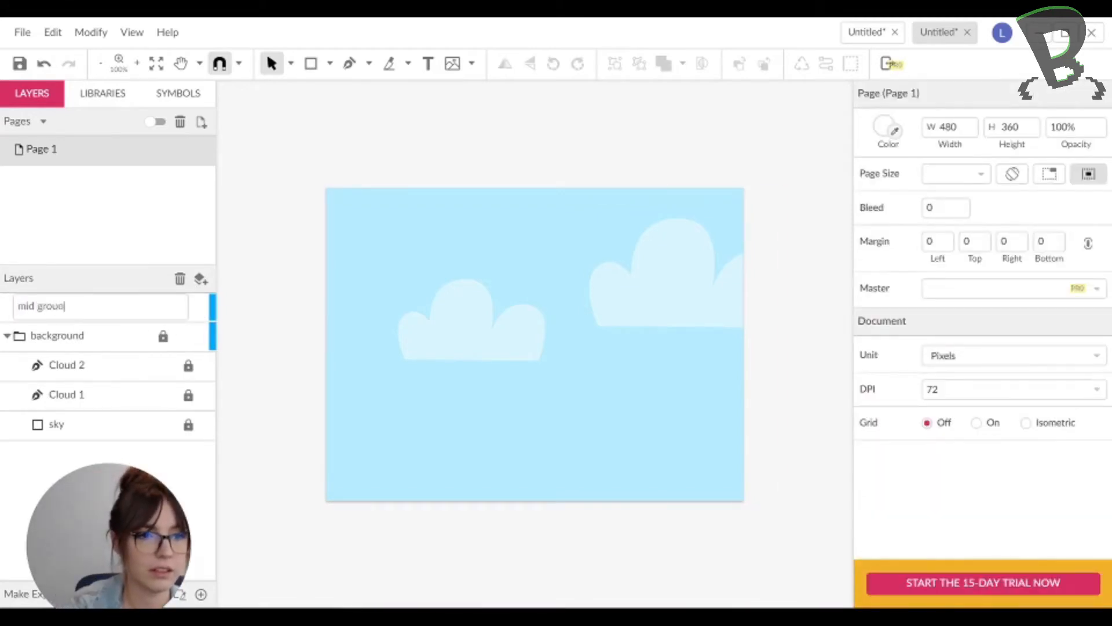
{"action": "key", "text": "Return"}
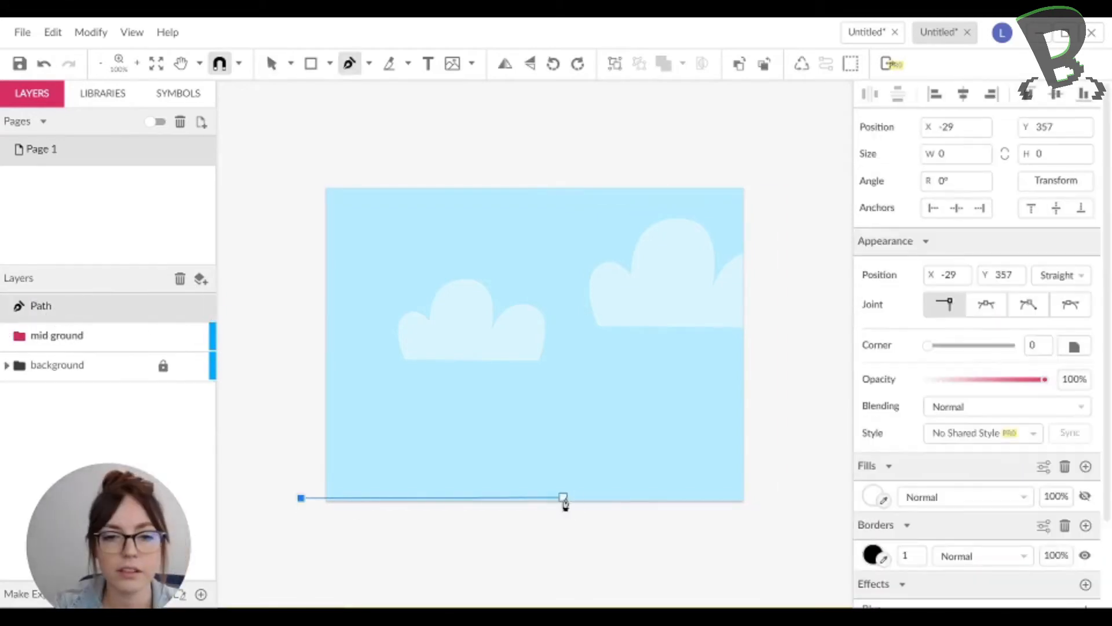
Step: Draw a closed, straight-edged bush outline with five peaks along the lower-left part of the page
{"action": "left_click", "coordinate": [587, 498]}
{"action": "left_click", "coordinate": [575, 410]}
{"action": "left_click", "coordinate": [537, 448]}
{"action": "left_click", "coordinate": [484, 357]}
{"action": "left_click", "coordinate": [457, 436]}
{"action": "left_click", "coordinate": [427, 415]}
{"action": "left_click", "coordinate": [423, 445]}
{"action": "left_click", "coordinate": [361, 371]}
{"action": "left_click", "coordinate": [341, 417]}
{"action": "left_click", "coordinate": [310, 387]}
{"action": "left_click", "coordinate": [301, 497]}
Step: Round the bush's peaks by converting their anchor points to curved joints and adjusting the curve handles
{"action": "left_click", "coordinate": [271, 63]}
{"action": "left_click", "coordinate": [310, 387]}
{"action": "left_click", "coordinate": [362, 371], "text": "shift"}
{"action": "left_click", "coordinate": [484, 357], "text": "shift"}
{"action": "left_click", "coordinate": [986, 304]}
{"action": "left_click_drag", "start_coordinate": [623, 402], "coordinate": [641, 413]}
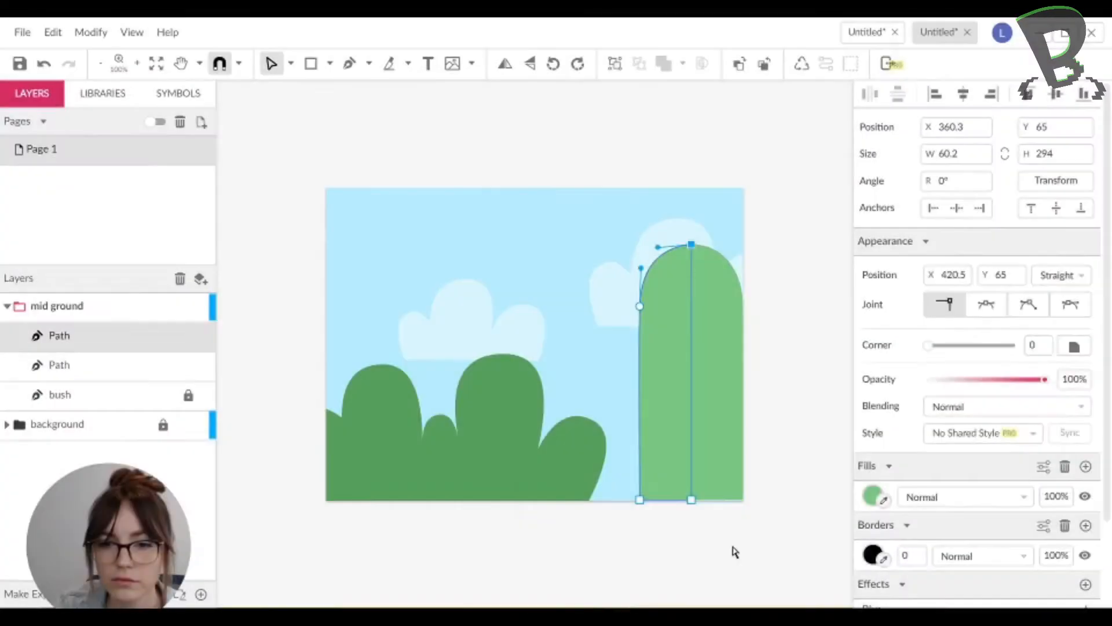
Step: Fill the left half of the tall mountain with a darker green as shading
{"action": "left_click", "coordinate": [291, 63]}
{"action": "left_click", "coordinate": [331, 87]}
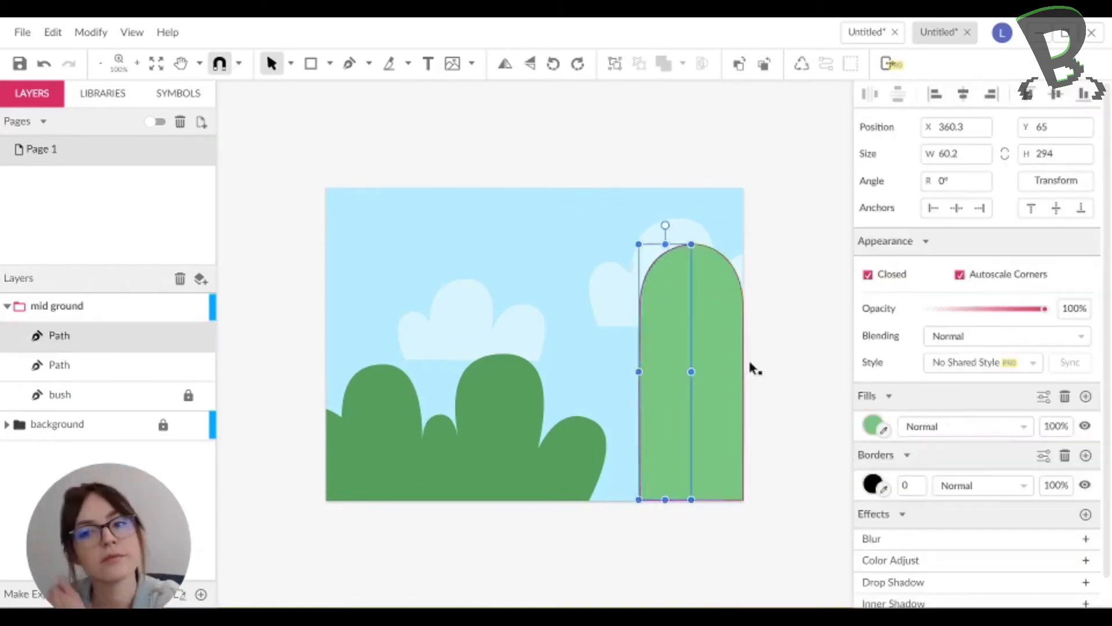
{"action": "left_click", "coordinate": [872, 496]}
{"action": "left_click", "coordinate": [952, 179]}
{"action": "left_click", "coordinate": [829, 389]}
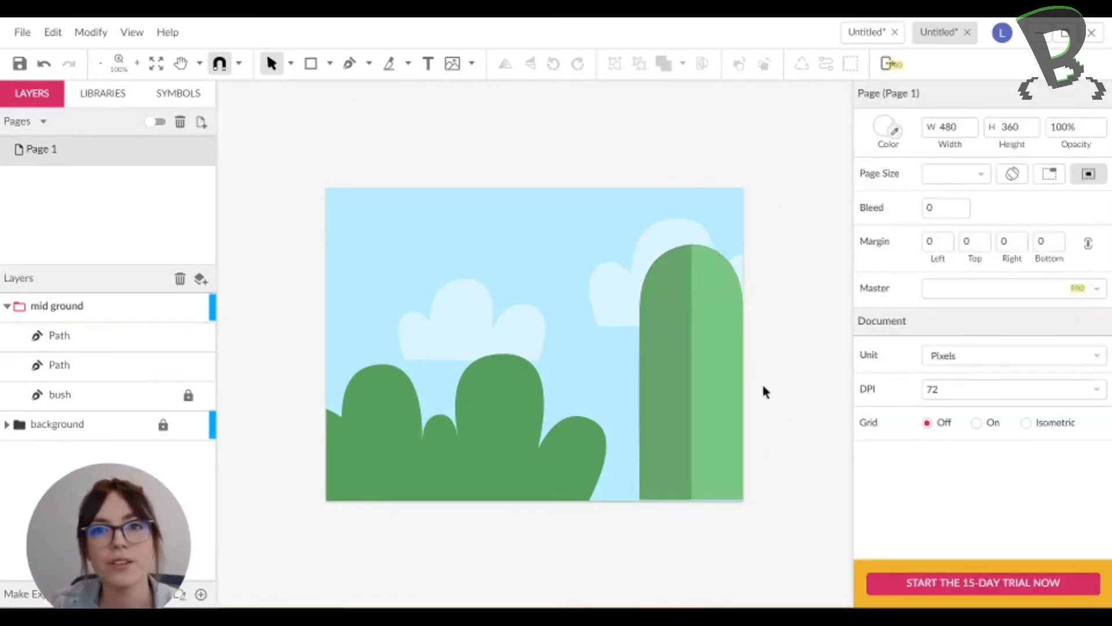
Step: Rename the full mountain shape as "Mountain1" and its dark left half as "mountain2"
{"action": "left_click", "coordinate": [740, 364]}
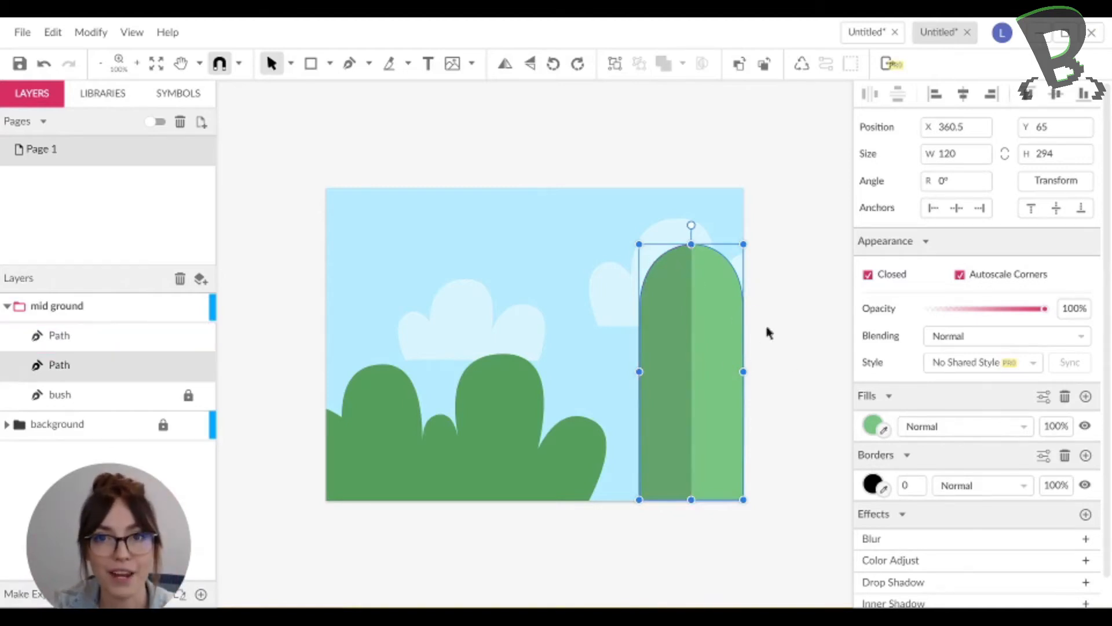
{"action": "double_click", "coordinate": [60, 365]}
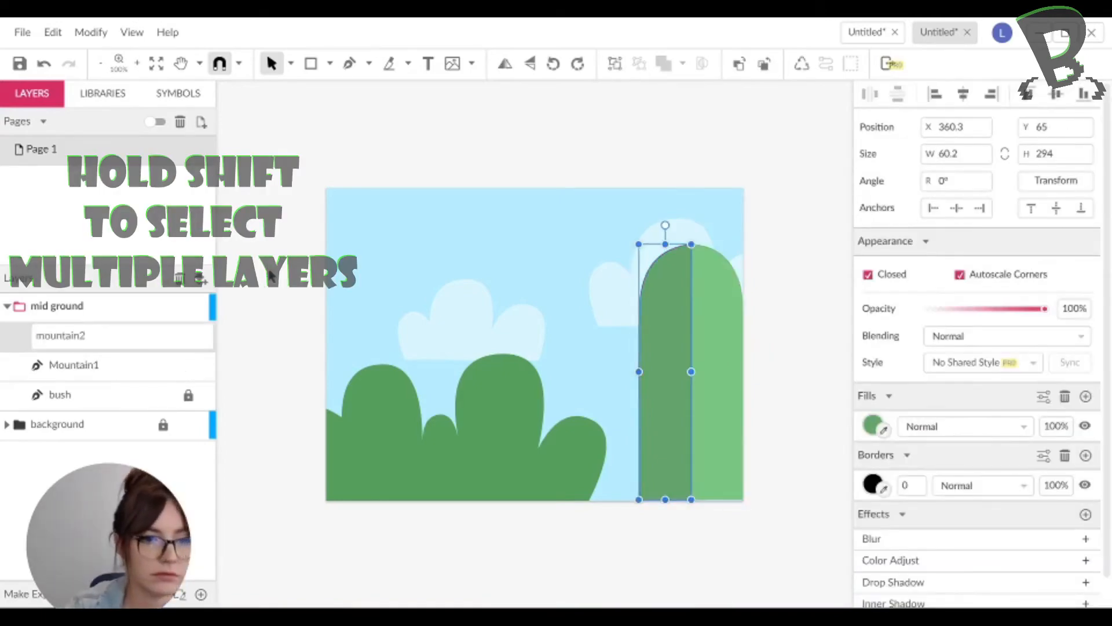
{"action": "key", "text": "Escape"}
Step: Group Mountain1 and mountain2 and name the group "Mount"
{"action": "left_click", "coordinate": [100, 347]}
{"action": "left_click", "coordinate": [87, 365], "text": "shift"}
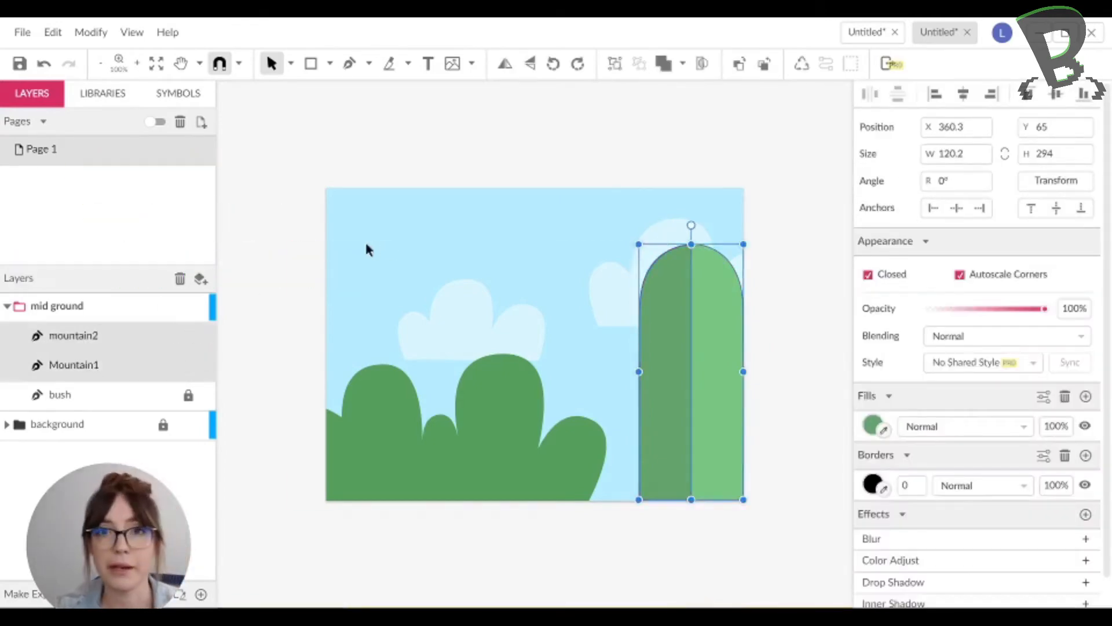
{"action": "key", "text": "ctrl+g"}
{"action": "key", "text": "Escape"}
{"action": "double_click", "coordinate": [65, 337]}
{"action": "type", "text": "Mout"}
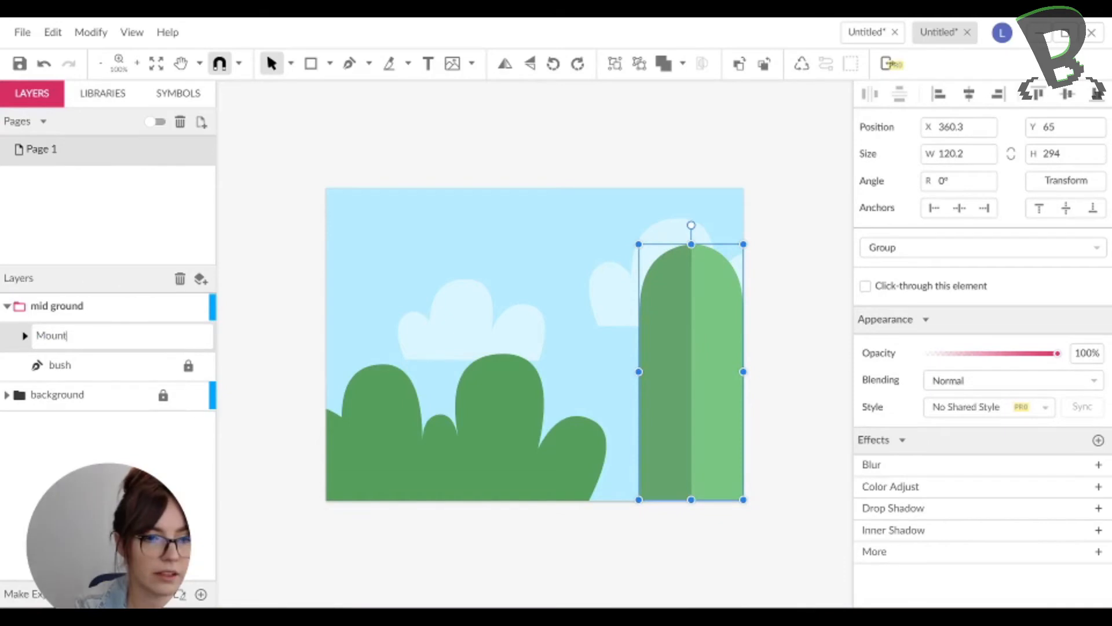
{"action": "key", "text": "Return"}
{"action": "left_click", "coordinate": [785, 363]}
Step: Duplicate the Mount group and move the copy to the left of the original mountain
{"action": "left_click", "coordinate": [725, 358]}
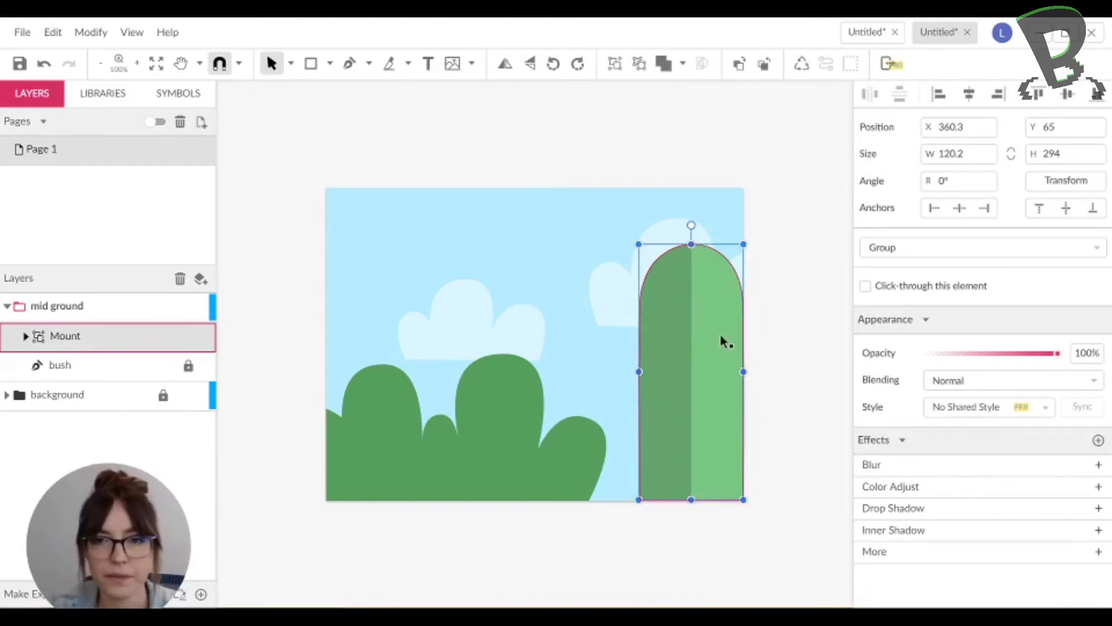
{"action": "key", "text": "ctrl+d"}
{"action": "left_click_drag", "start_coordinate": [721, 345], "coordinate": [666, 348]}
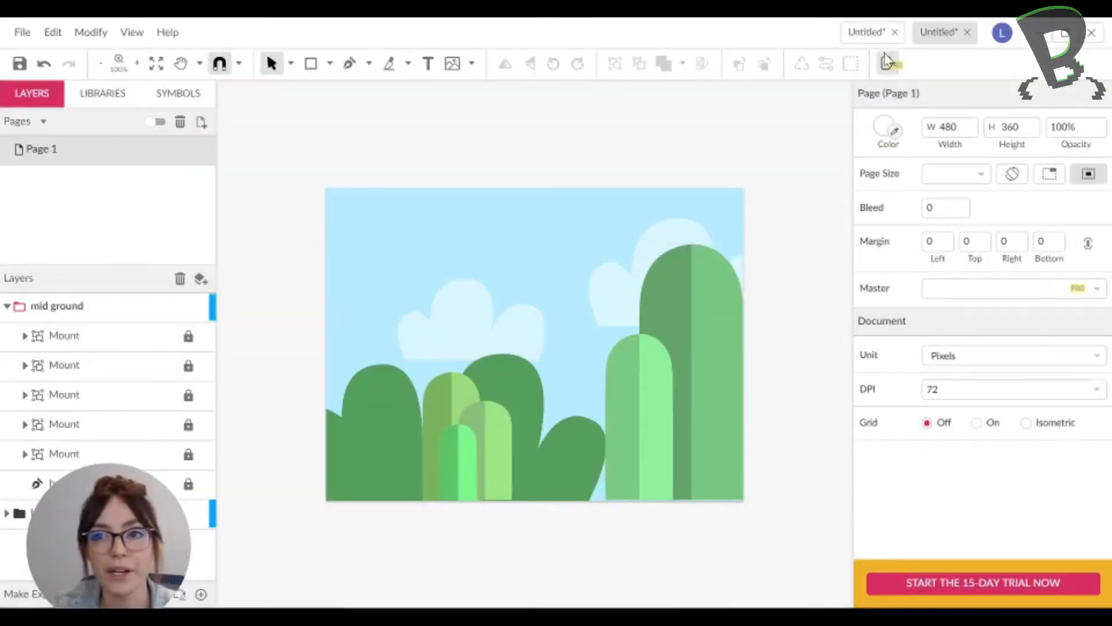
Step: Switch to the other open document to view the finished mario background artwork
{"action": "left_click", "coordinate": [869, 34]}
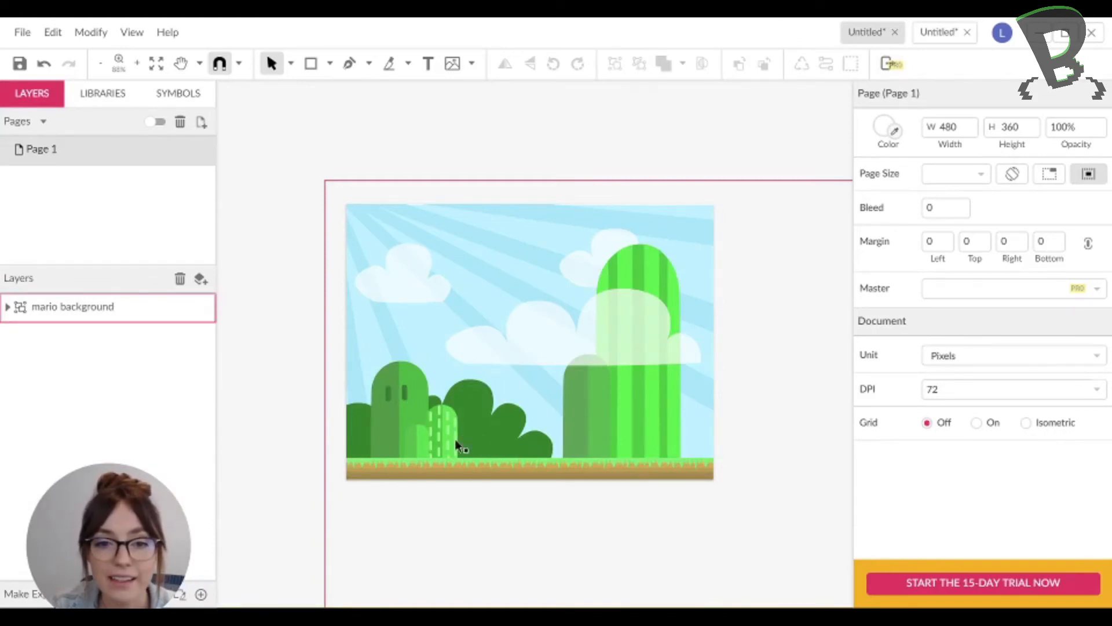
Step: Return to the working document and draw two narrow dark green vertical eyes on the small light green mountain with the Pen tool
{"action": "left_click", "coordinate": [929, 32]}
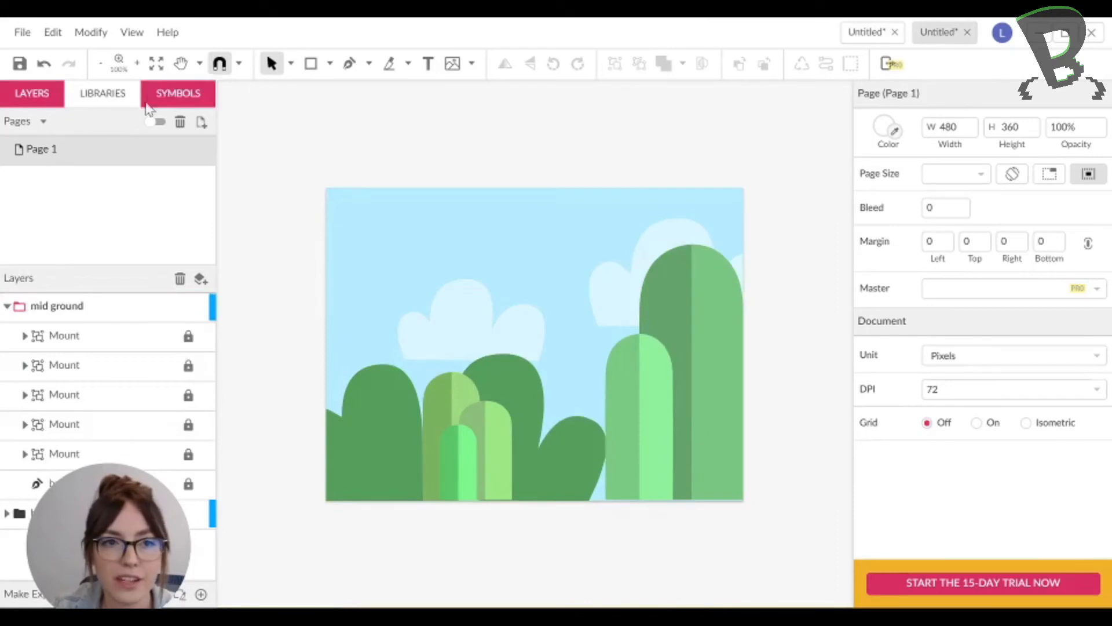
{"action": "left_click", "coordinate": [351, 68]}
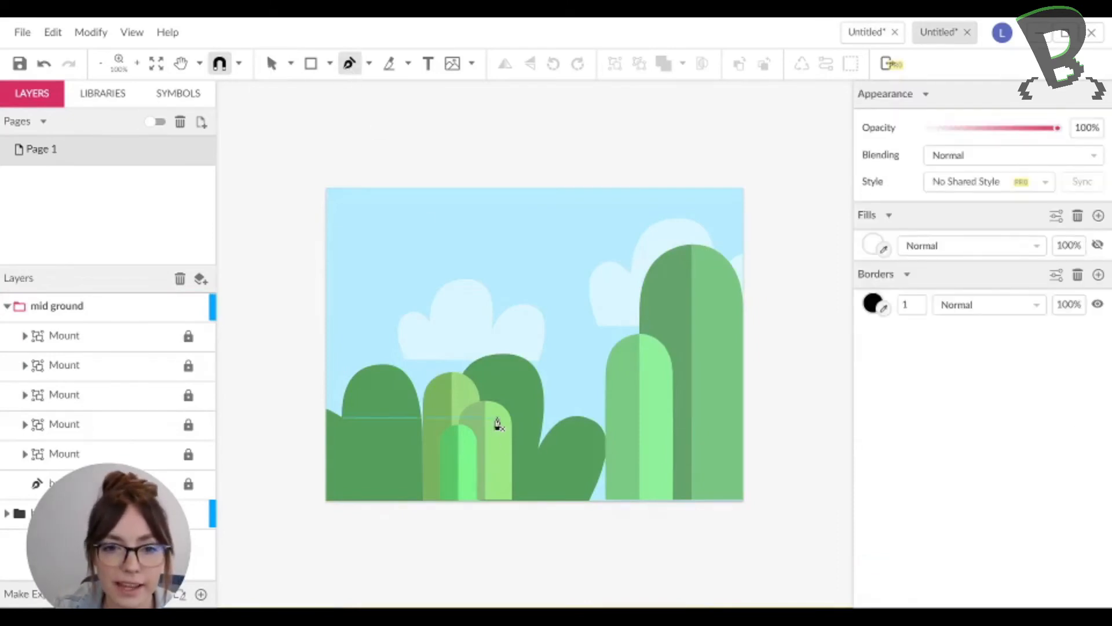
{"action": "left_click", "coordinate": [496, 417]}
{"action": "left_click", "coordinate": [496, 430]}
{"action": "key", "text": "v"}
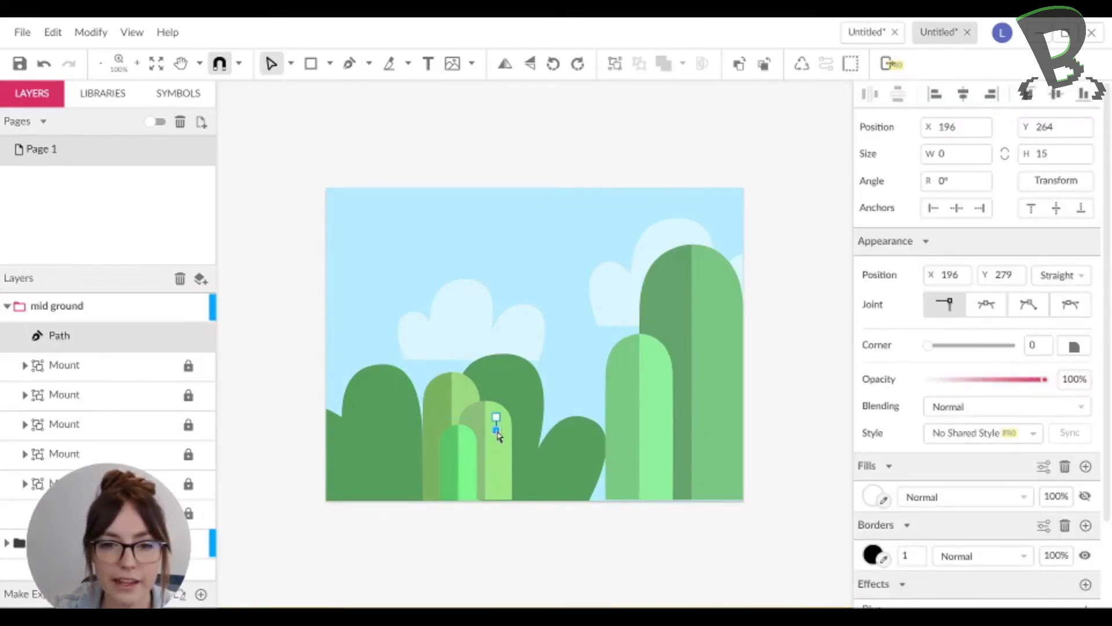
{"action": "scroll", "coordinate": [499, 430], "scroll_direction": "up", "scroll_amount": 5}
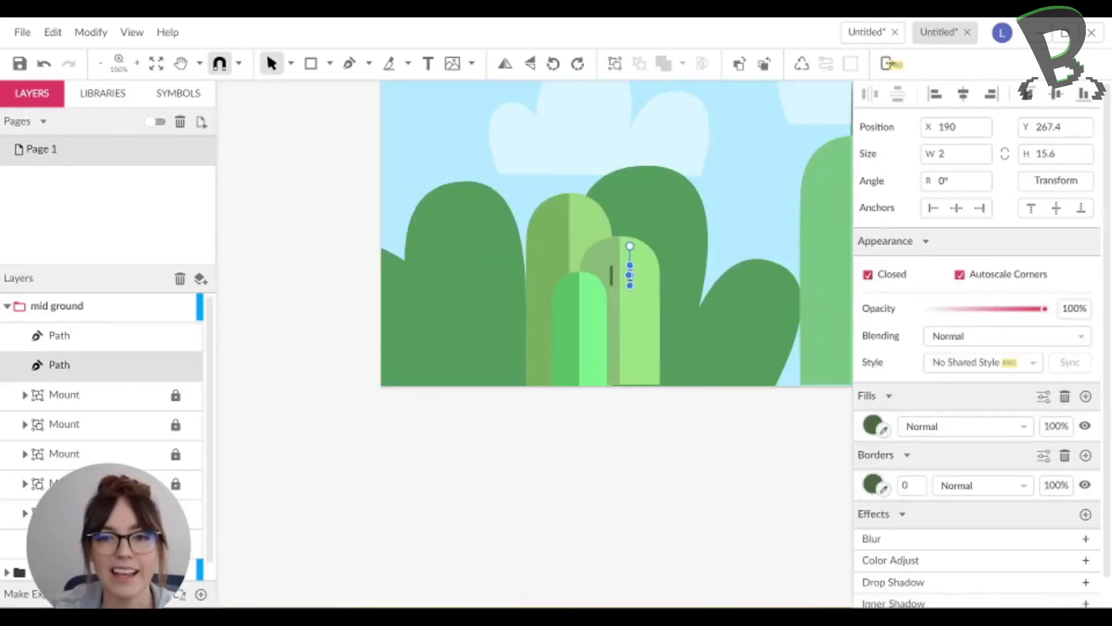
{"action": "left_click", "coordinate": [673, 482]}
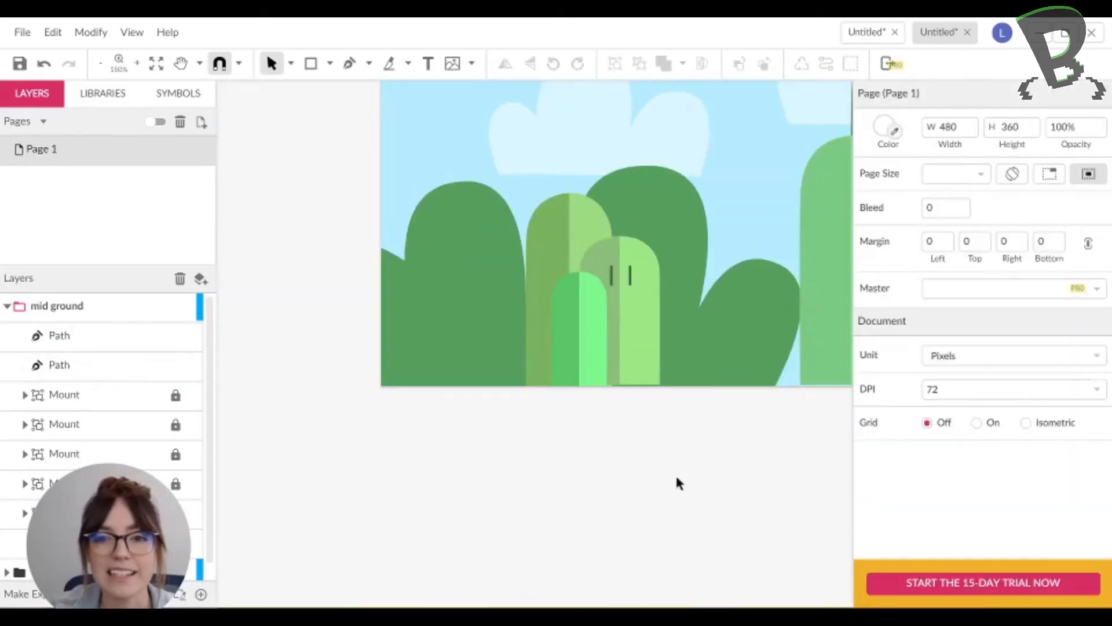
Step: Check the finished reference artwork in the other document and add a layer named "foreground" above mid ground in the working document
{"action": "left_click", "coordinate": [870, 34]}
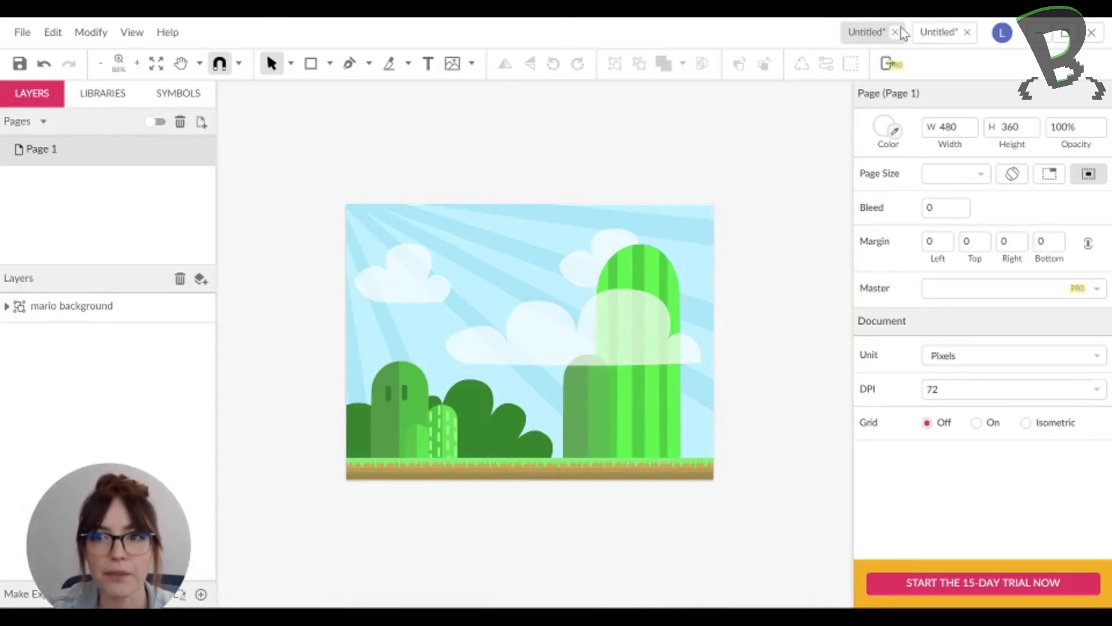
{"action": "left_click", "coordinate": [934, 40]}
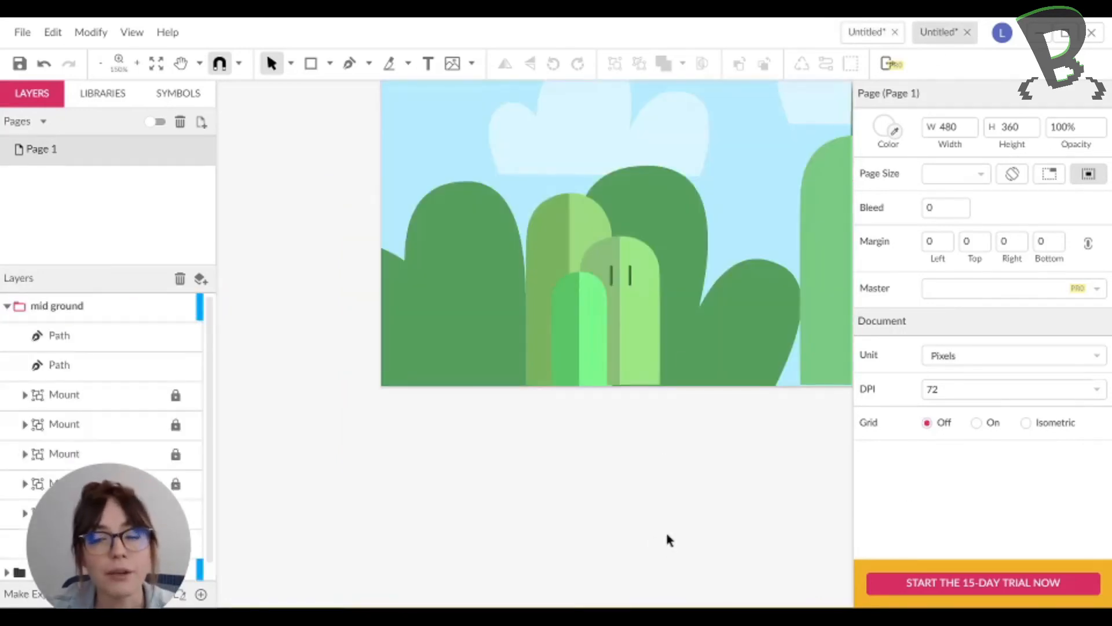
{"action": "left_click", "coordinate": [7, 306]}
{"action": "left_click", "coordinate": [200, 278]}
{"action": "type", "text": "foreground"}
{"action": "key", "text": "Return"}
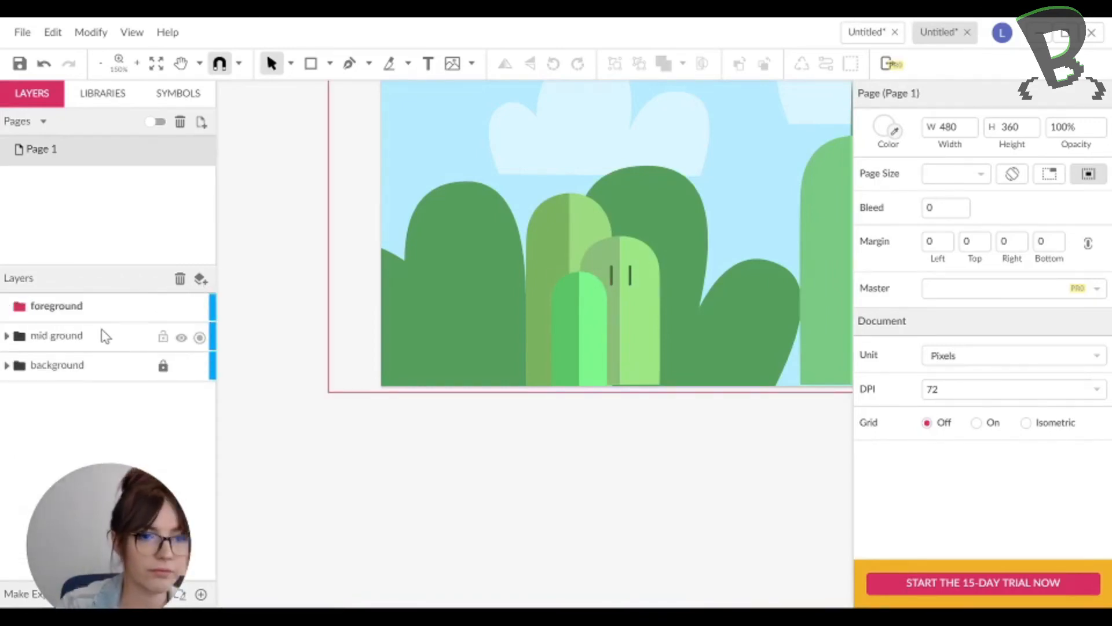
Step: Draw a thin ground rectangle across the full width of the page's lower edge and give it a brown fill
{"action": "key", "text": "ctrl+1"}
{"action": "key", "text": "ctrl+0"}
{"action": "left_click", "coordinate": [310, 64]}
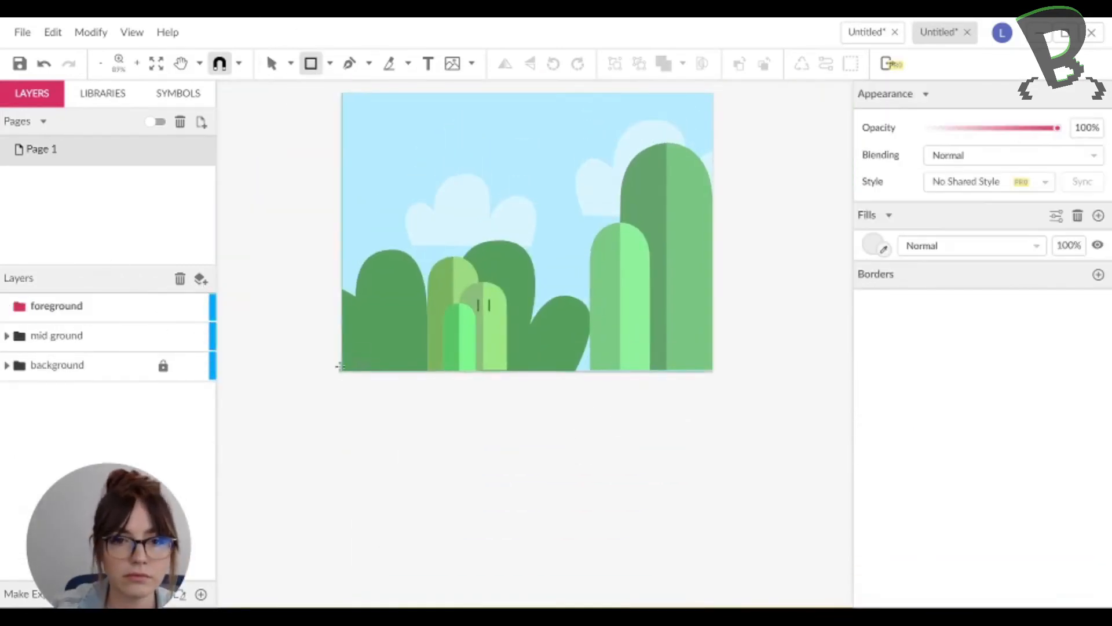
{"action": "left_click_drag", "start_coordinate": [341, 363], "coordinate": [721, 375]}
{"action": "left_click", "coordinate": [873, 425]}
{"action": "left_click", "coordinate": [1045, 182]}
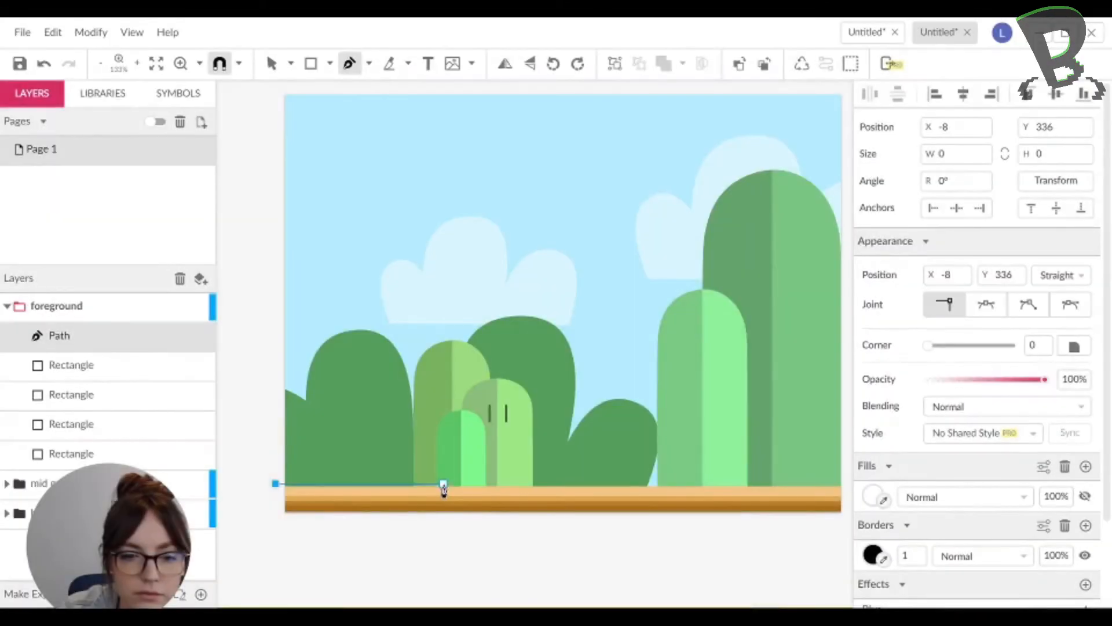
Step: Draw a jagged zigzag grass path along the upper edge of the brown ground strip with the Pen tool
{"action": "scroll", "coordinate": [443, 488], "scroll_direction": "up", "scroll_amount": 5}
{"action": "left_click", "coordinate": [444, 499]}
{"action": "left_click", "coordinate": [435, 483]}
{"action": "left_click", "coordinate": [417, 498]}
{"action": "left_click", "coordinate": [412, 488]}
{"action": "left_click", "coordinate": [402, 506]}
{"action": "left_click", "coordinate": [391, 483]}
{"action": "left_click", "coordinate": [377, 498]}
{"action": "left_click", "coordinate": [372, 489]}
{"action": "left_click", "coordinate": [363, 506]}
{"action": "left_click", "coordinate": [349, 489]}
{"action": "left_click", "coordinate": [341, 497]}
{"action": "left_click", "coordinate": [326, 506]}
{"action": "left_click", "coordinate": [318, 483]}
Step: Continue the light green grass to the page's right edge with copies of the 145 by 14 px jagged grass path
{"action": "scroll", "coordinate": [318, 492], "scroll_direction": "up", "scroll_amount": 1}
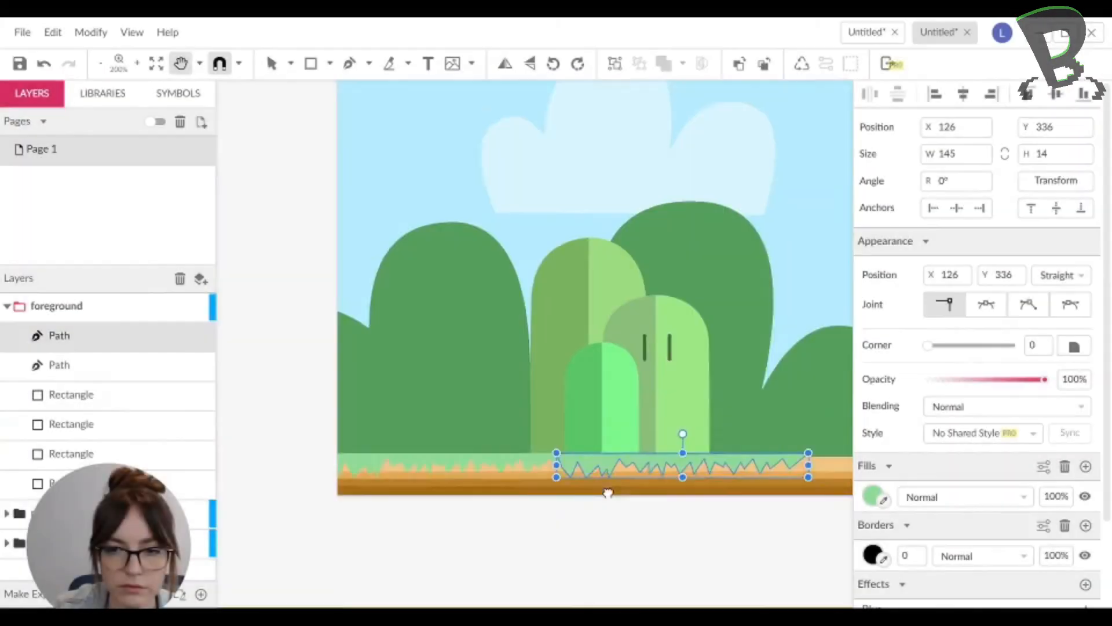
{"action": "left_click_drag", "start_coordinate": [772, 524], "coordinate": [651, 524]}
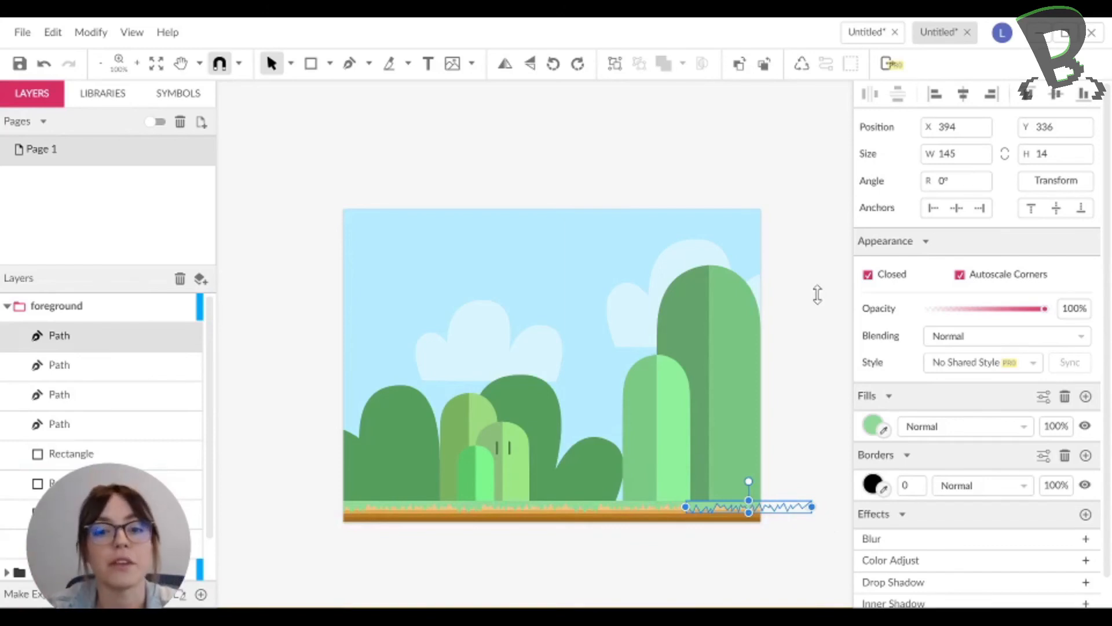
{"action": "left_click", "coordinate": [606, 551]}
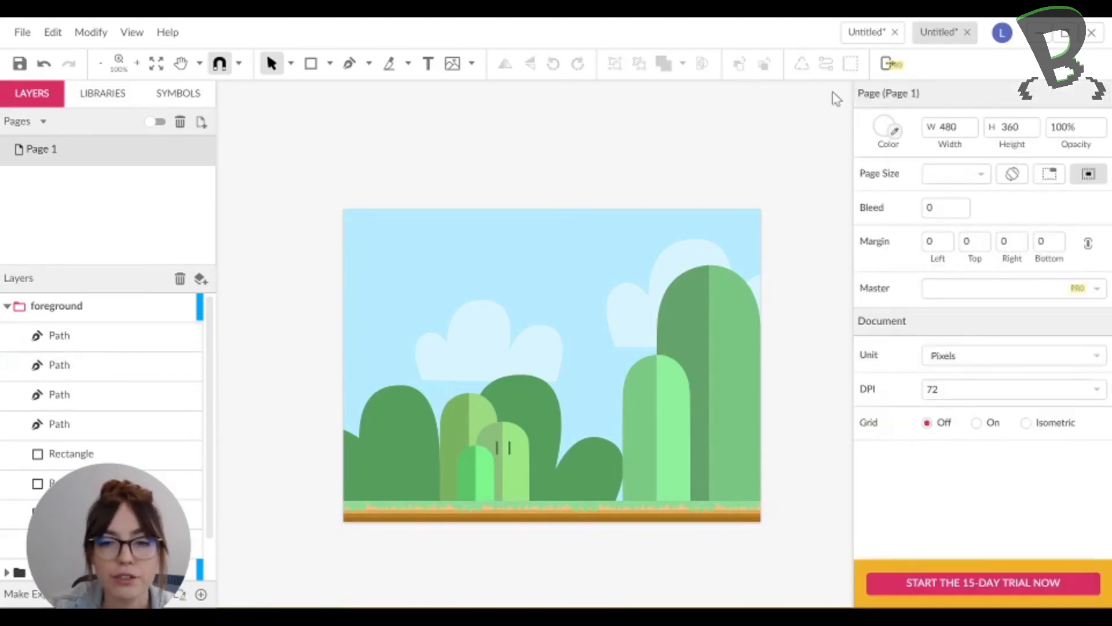
Step: Compare the scene with the finished mario background artwork in the other document and return to the working document
{"action": "left_click", "coordinate": [868, 33]}
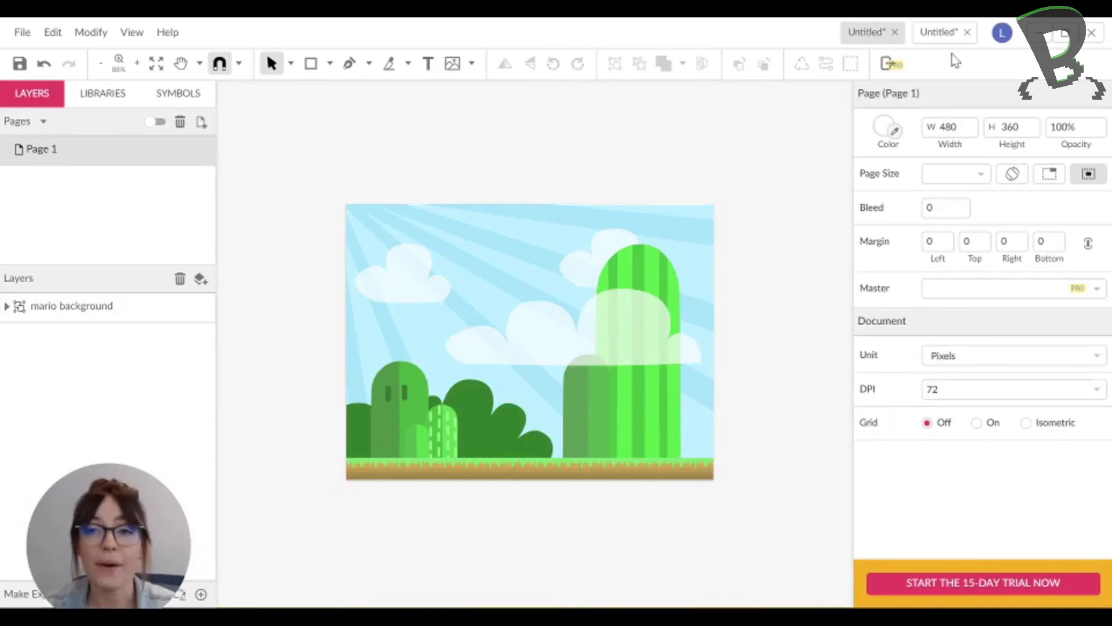
{"action": "left_click", "coordinate": [941, 32]}
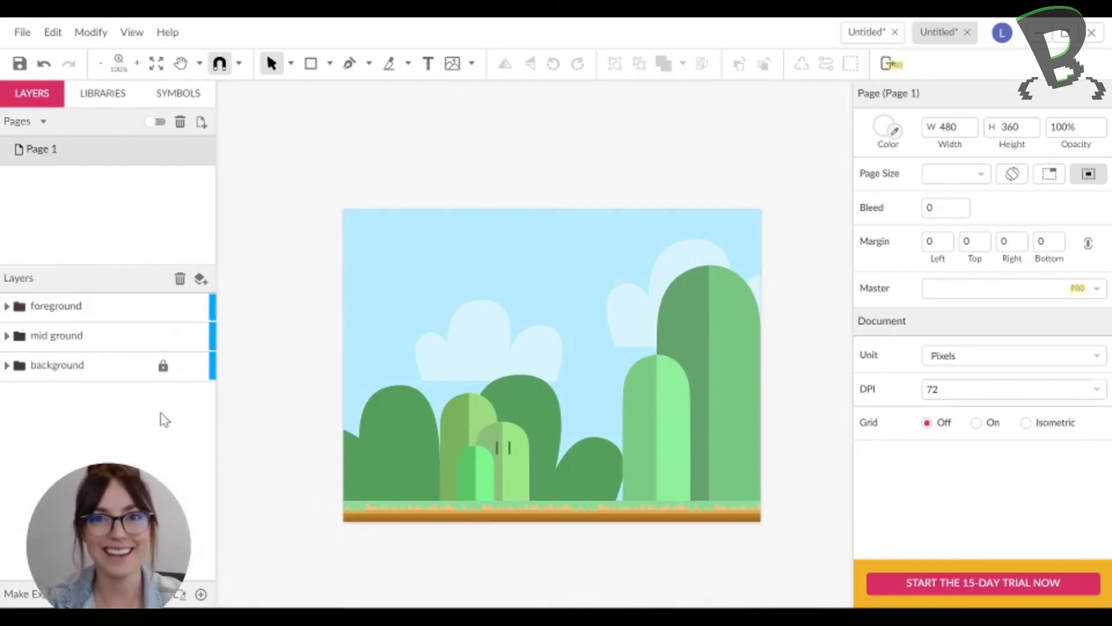
Step: Export the artwork as a PNG image with the file name "mario background.svg" in the Inkscape files folder
{"action": "left_click", "coordinate": [22, 32]}
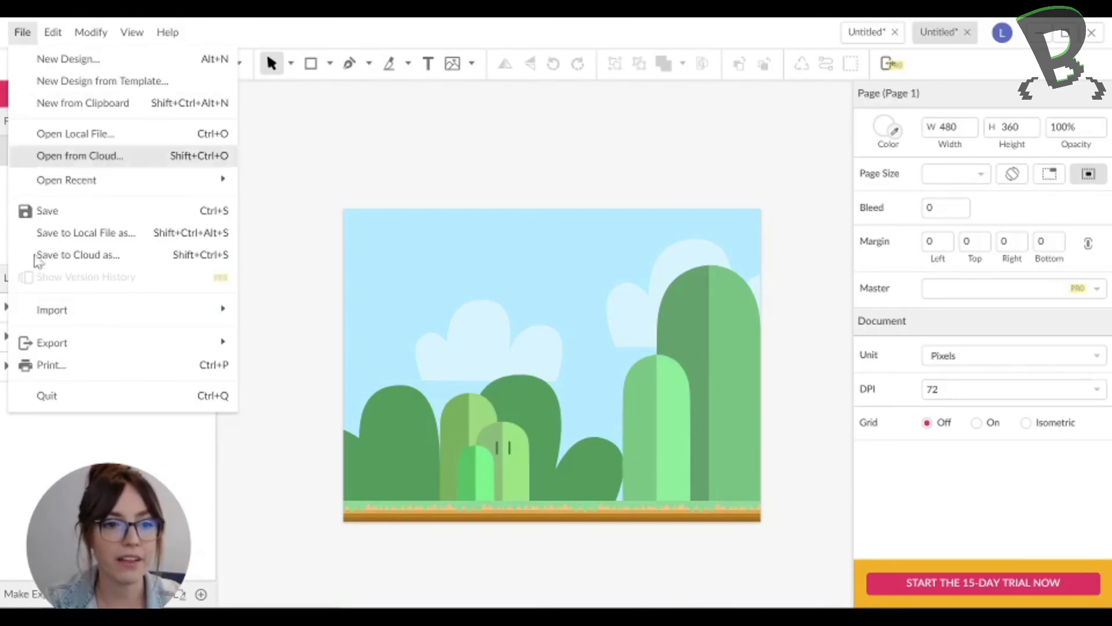
{"action": "mouse_move", "coordinate": [55, 347]}
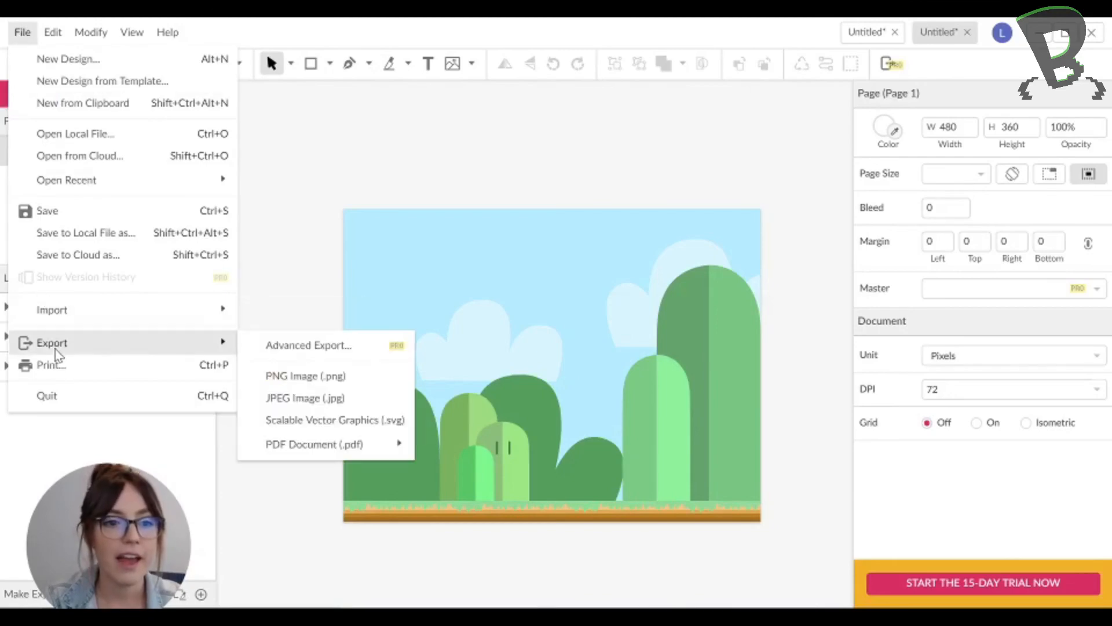
{"action": "left_click", "coordinate": [345, 382]}
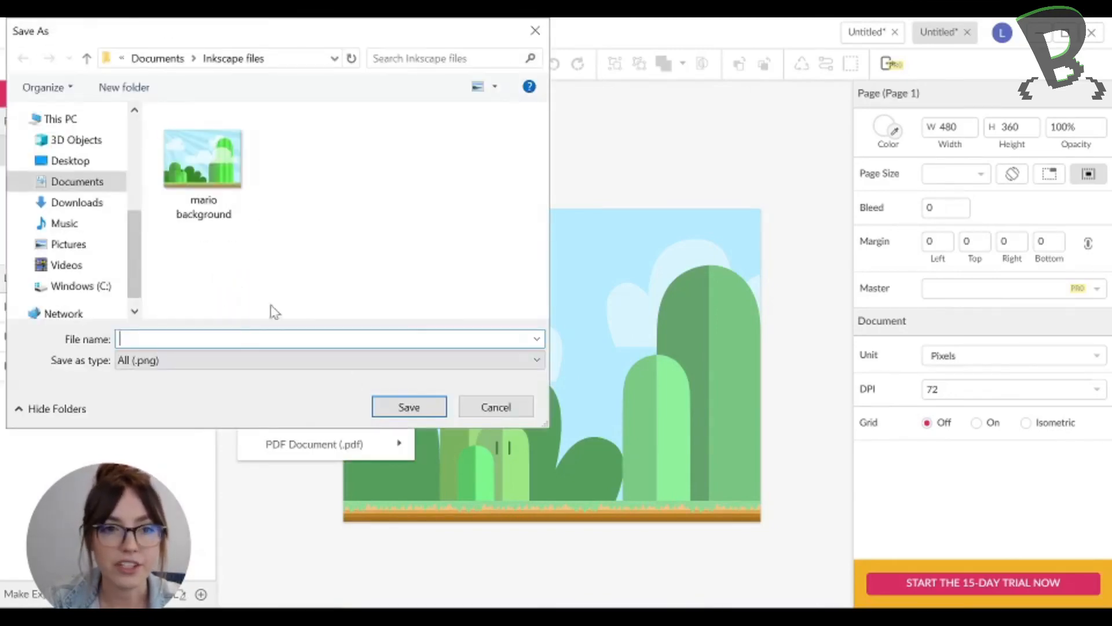
{"action": "type", "text": "mari"}
{"action": "left_click", "coordinate": [230, 370]}
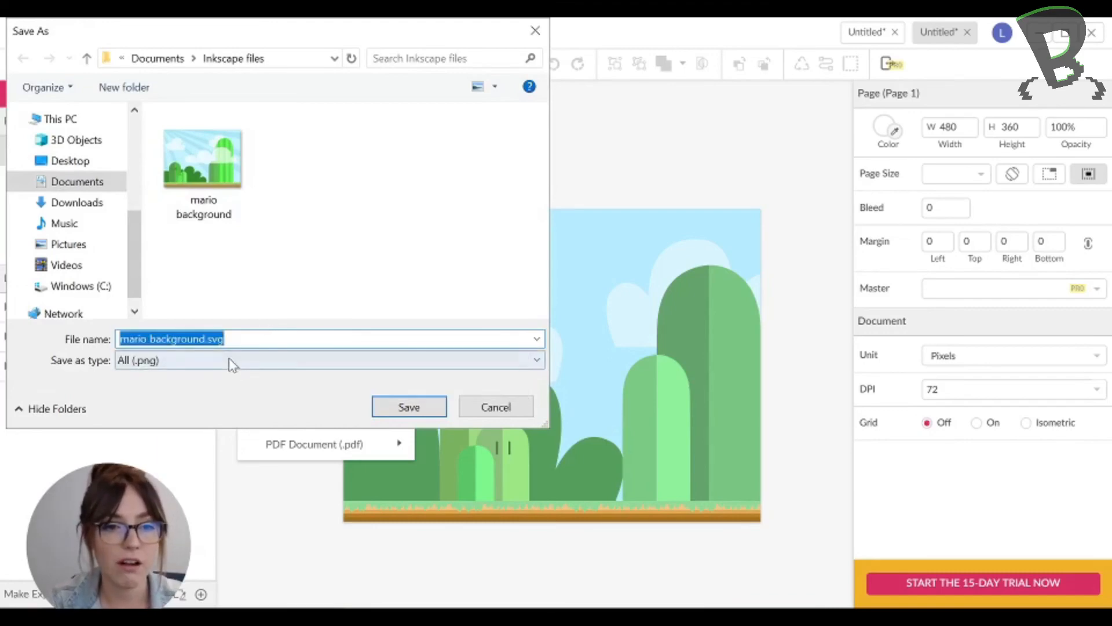
{"action": "left_click", "coordinate": [390, 409]}
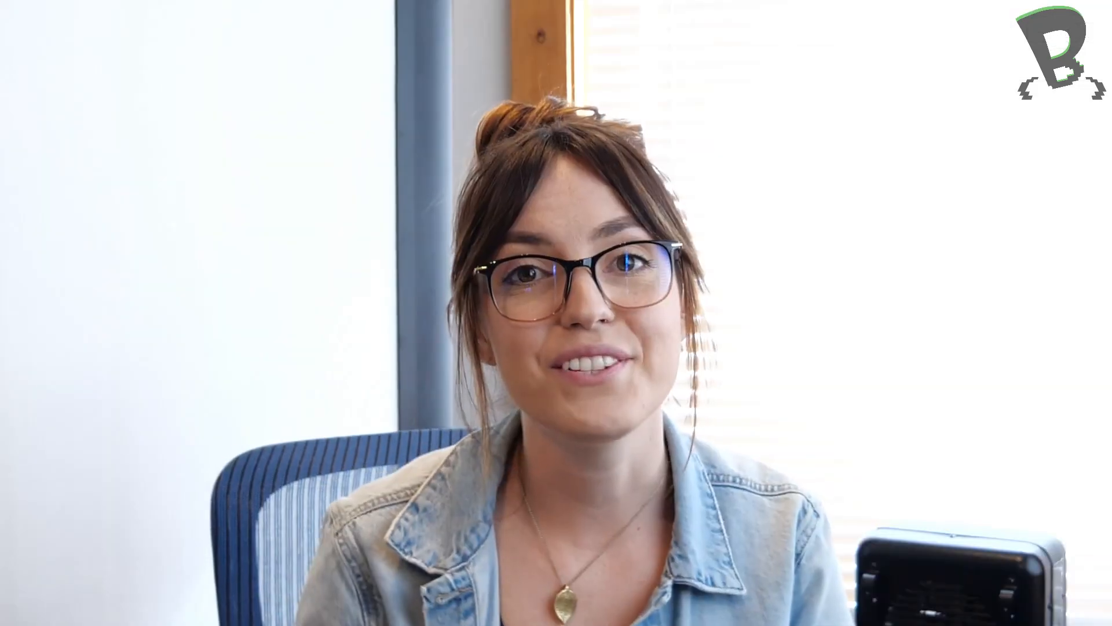